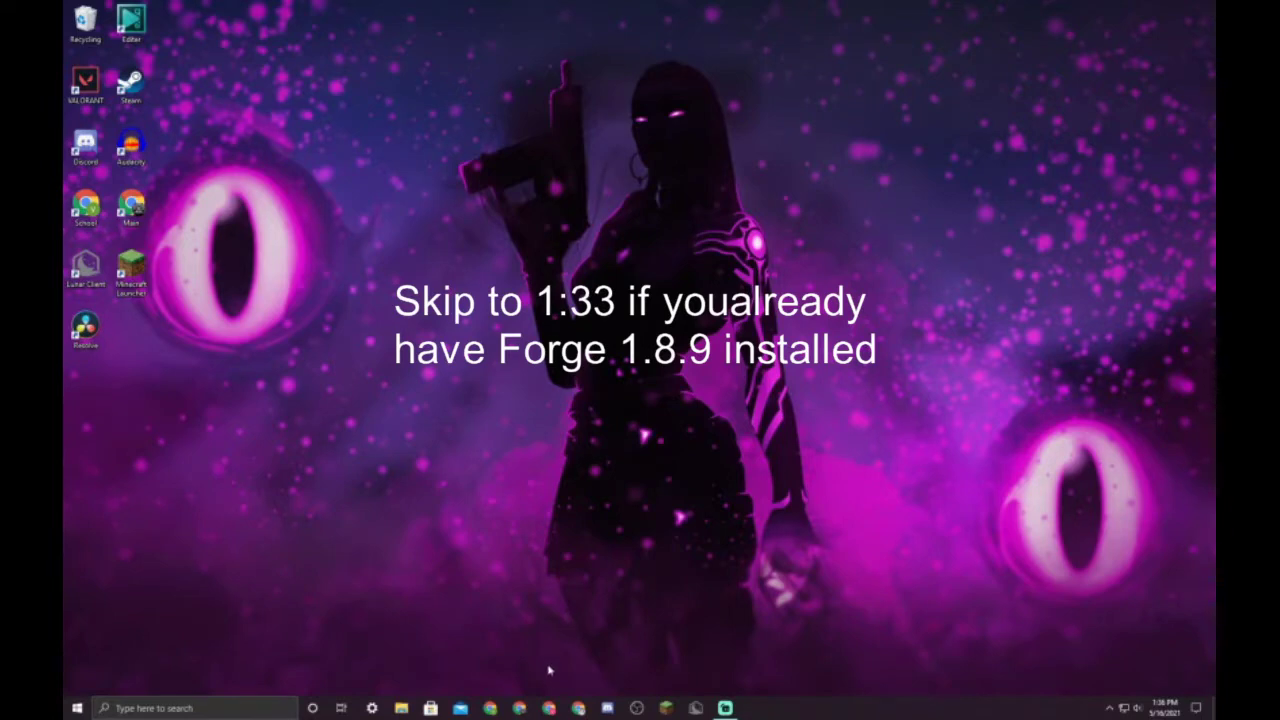
# Search the web in Chrome for "forge 1.8.9" and download the latest Minecraft Forge 1.8.9 installer, skipping the advertisement.
pyautogui.click(519, 708)
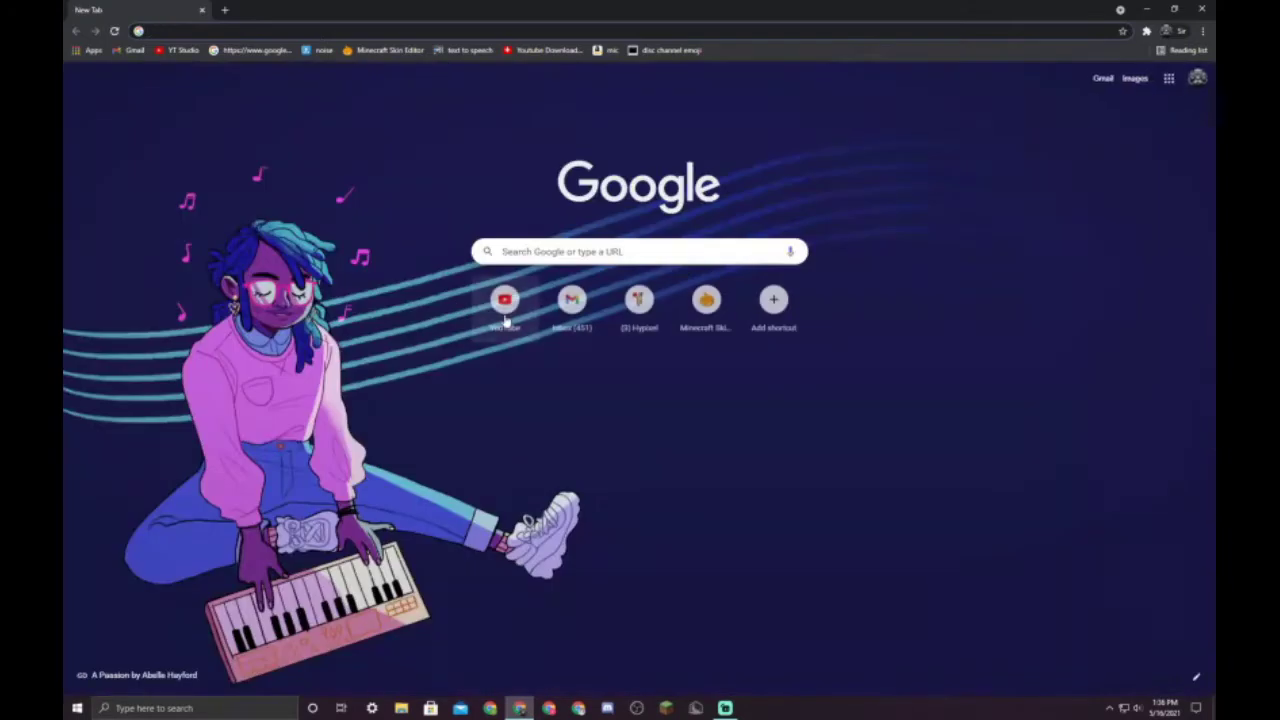
pyautogui.write('forge 1.8.9')
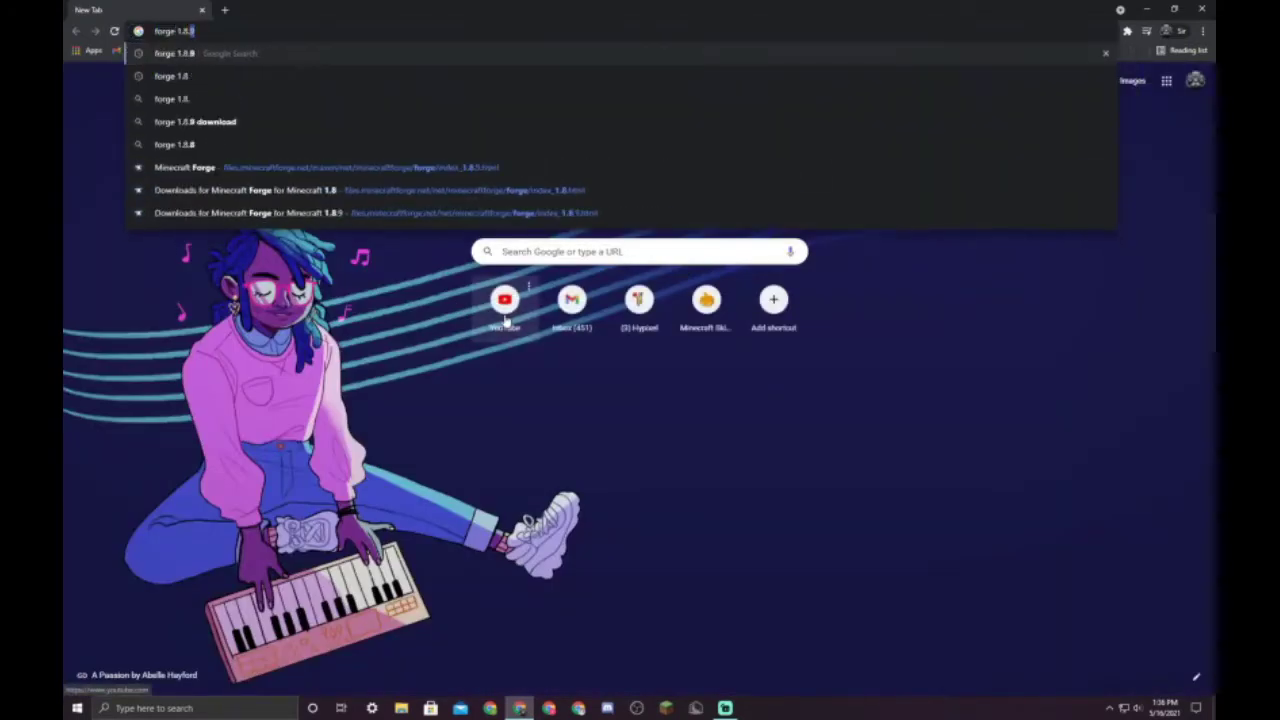
pyautogui.press('Return')
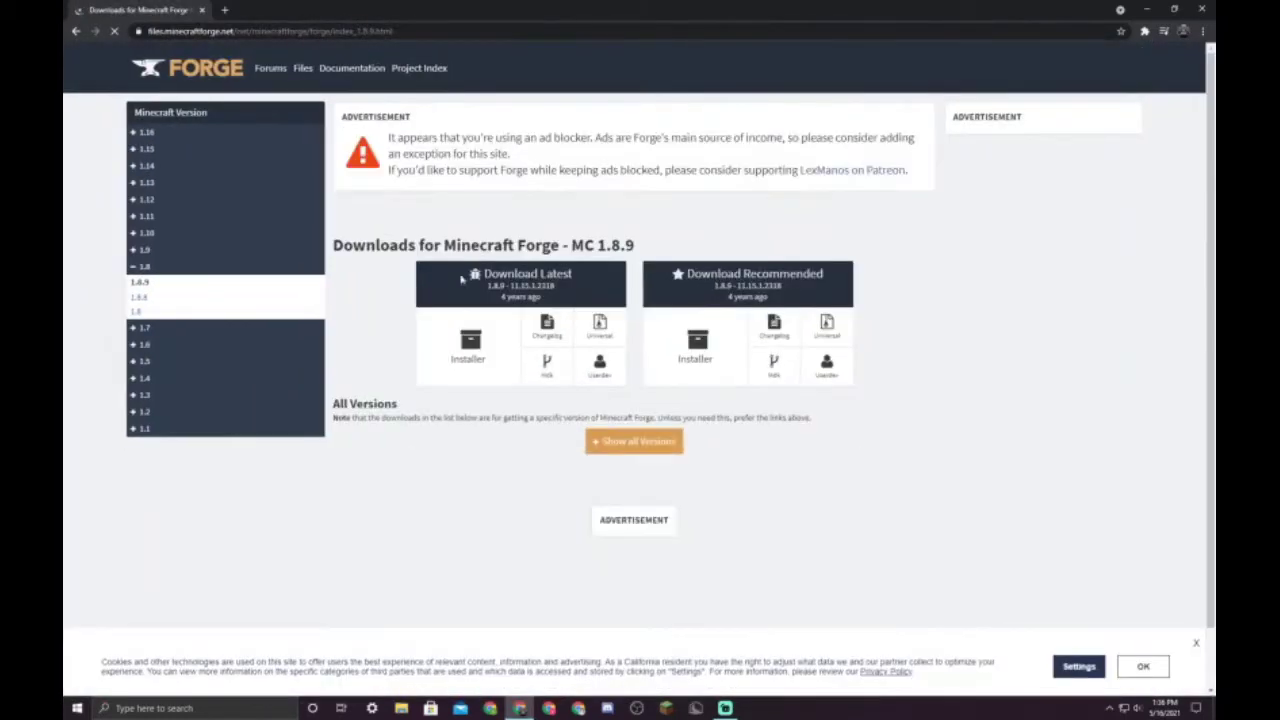
pyautogui.click(481, 352)
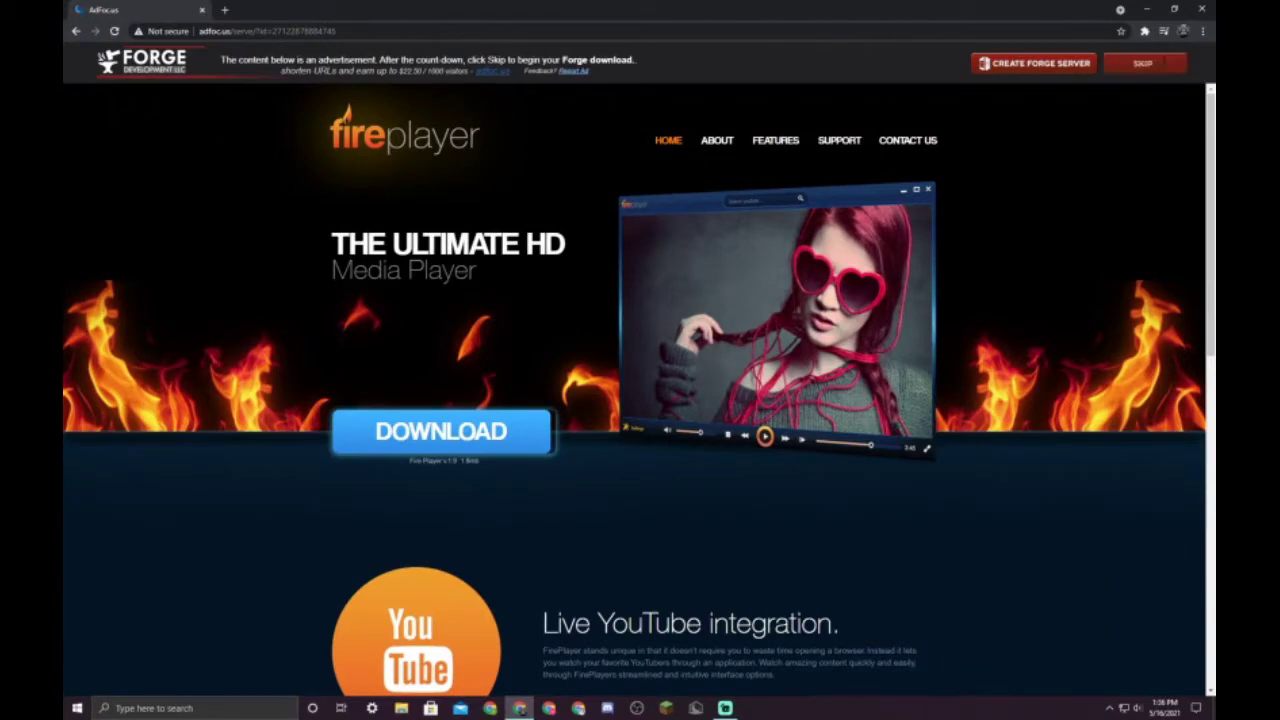
pyautogui.click(1163, 63)
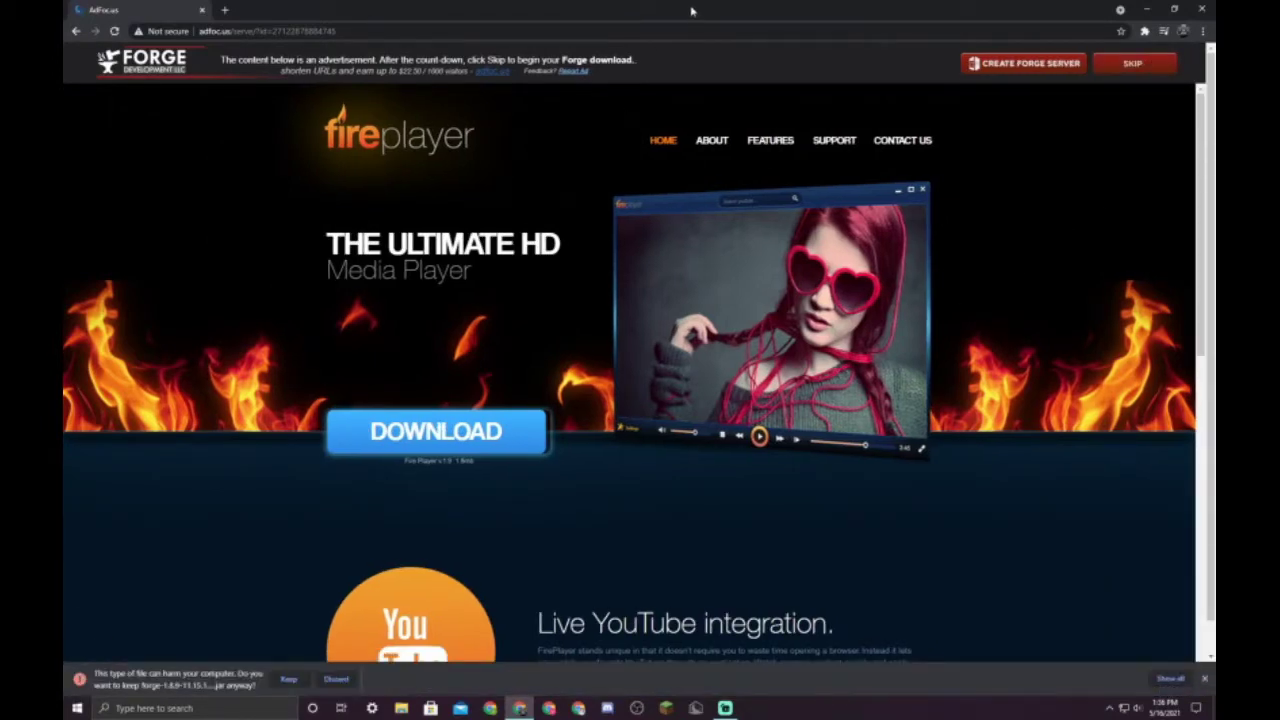
# Keep the downloaded Forge jar despite the safety prompt, put it on the desktop and close the browser.
pyautogui.moveTo(693, 12); pyautogui.dragTo(807, 104)
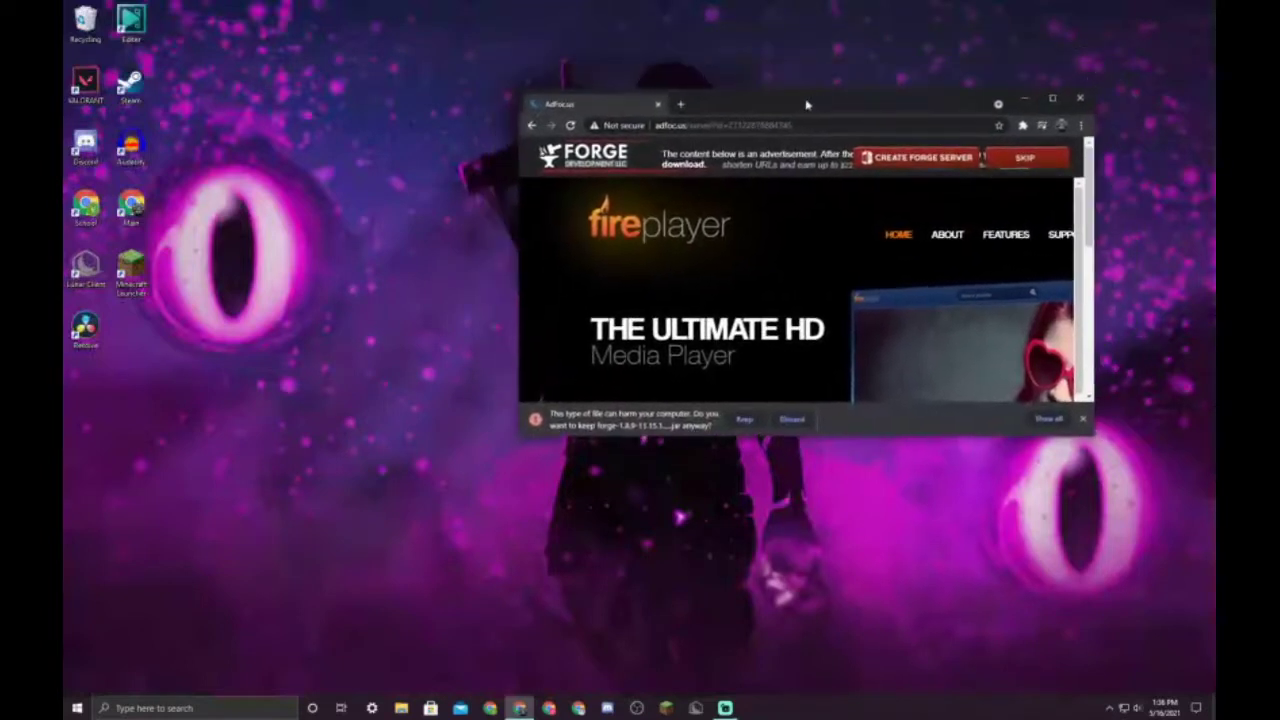
pyautogui.click(744, 420)
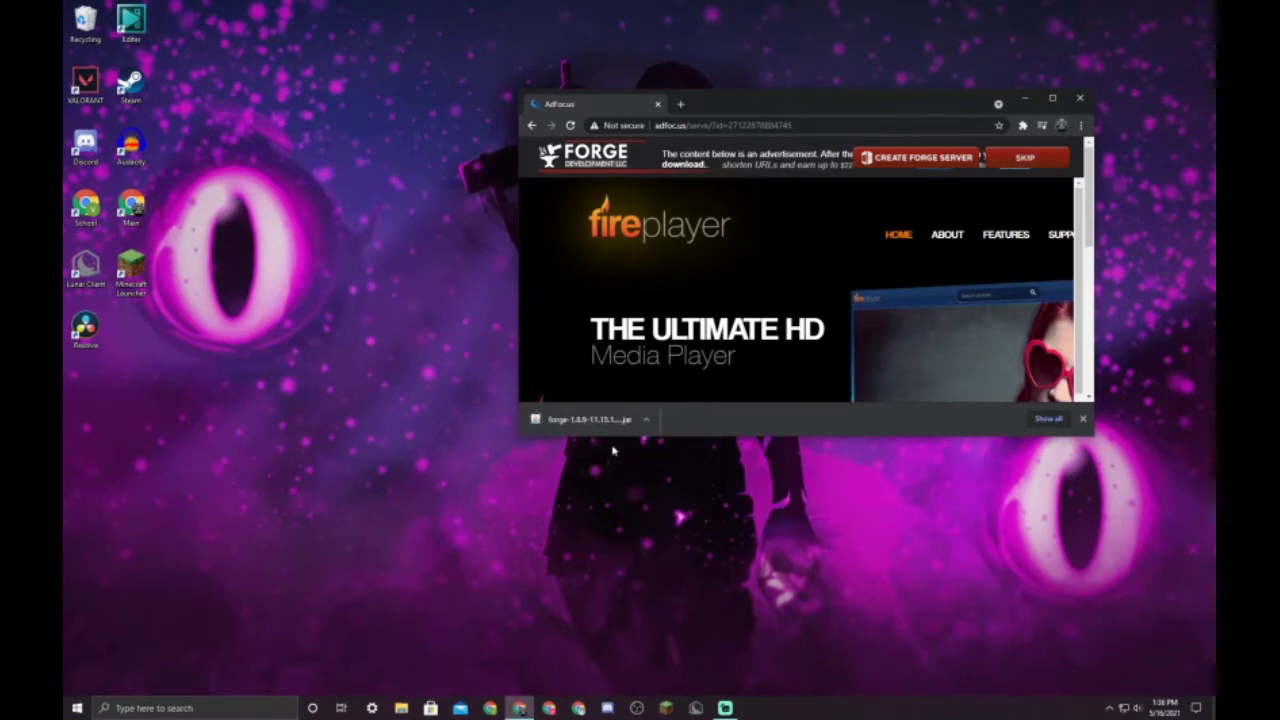
pyautogui.moveTo(585, 418); pyautogui.dragTo(372, 380)
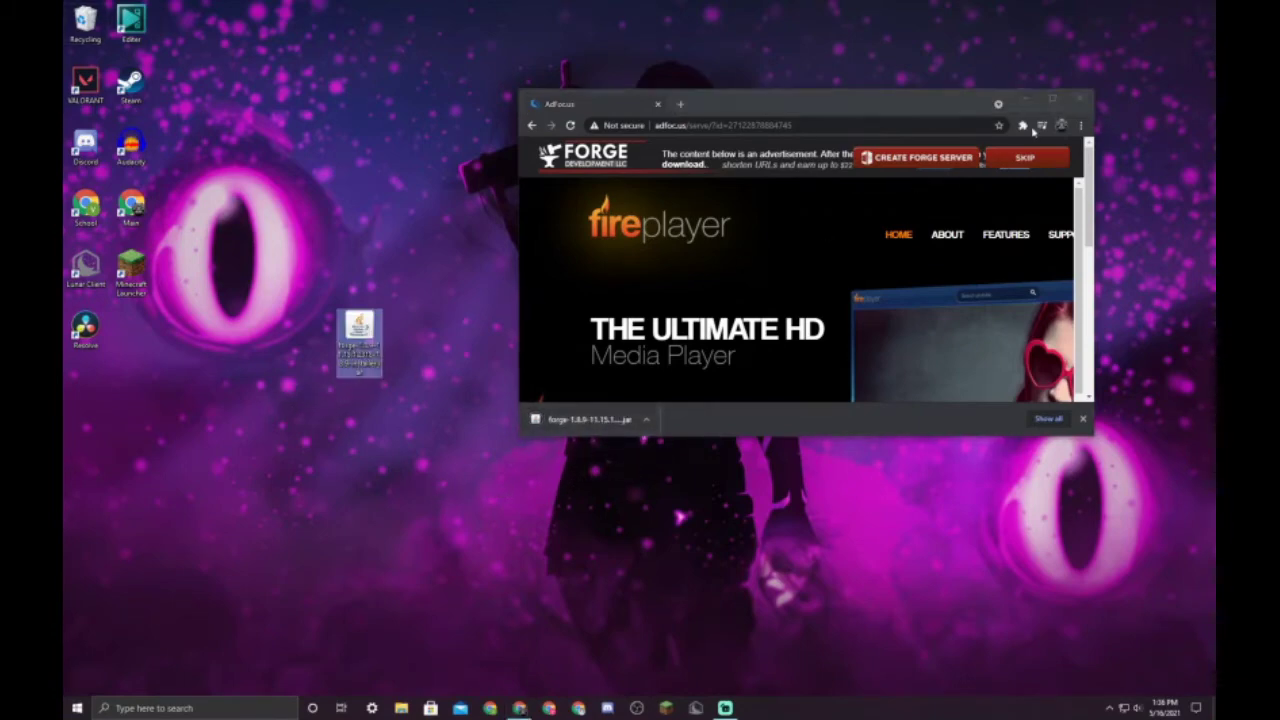
pyautogui.click(1081, 101)
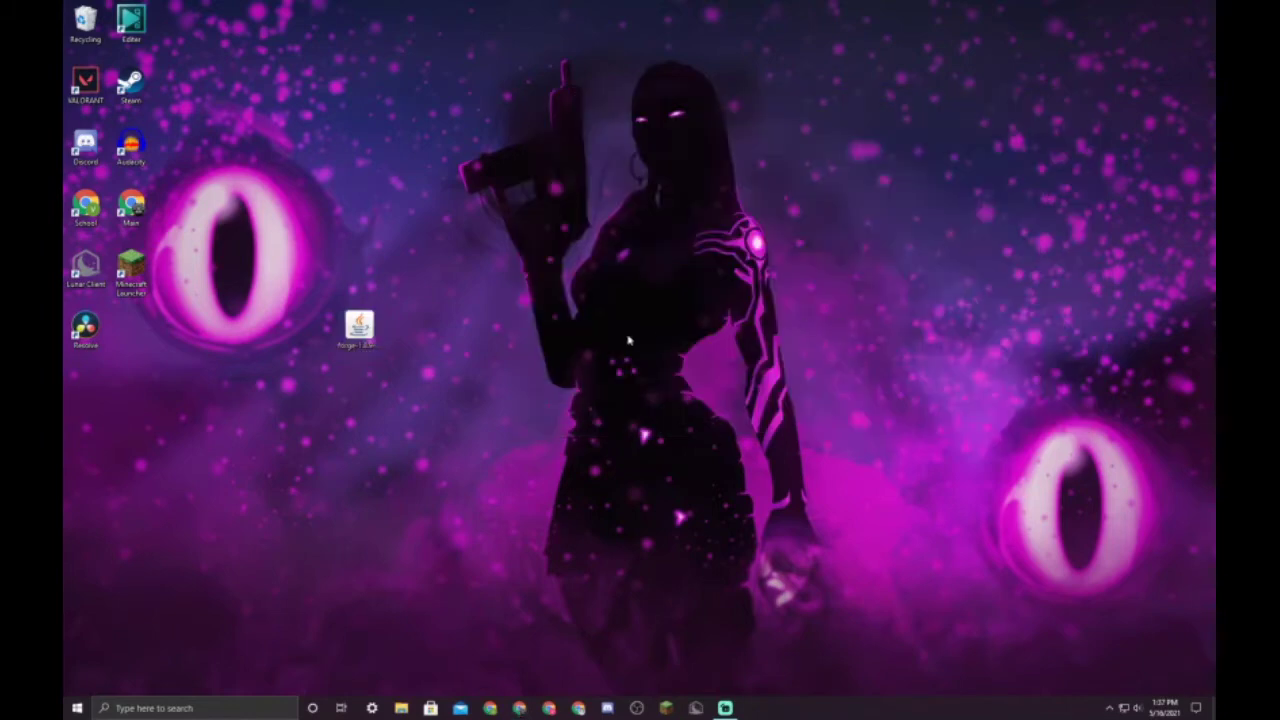
# Open the Forge installer with Java(TM) Platform SE binary and install the client.
pyautogui.rightClick(361, 334)
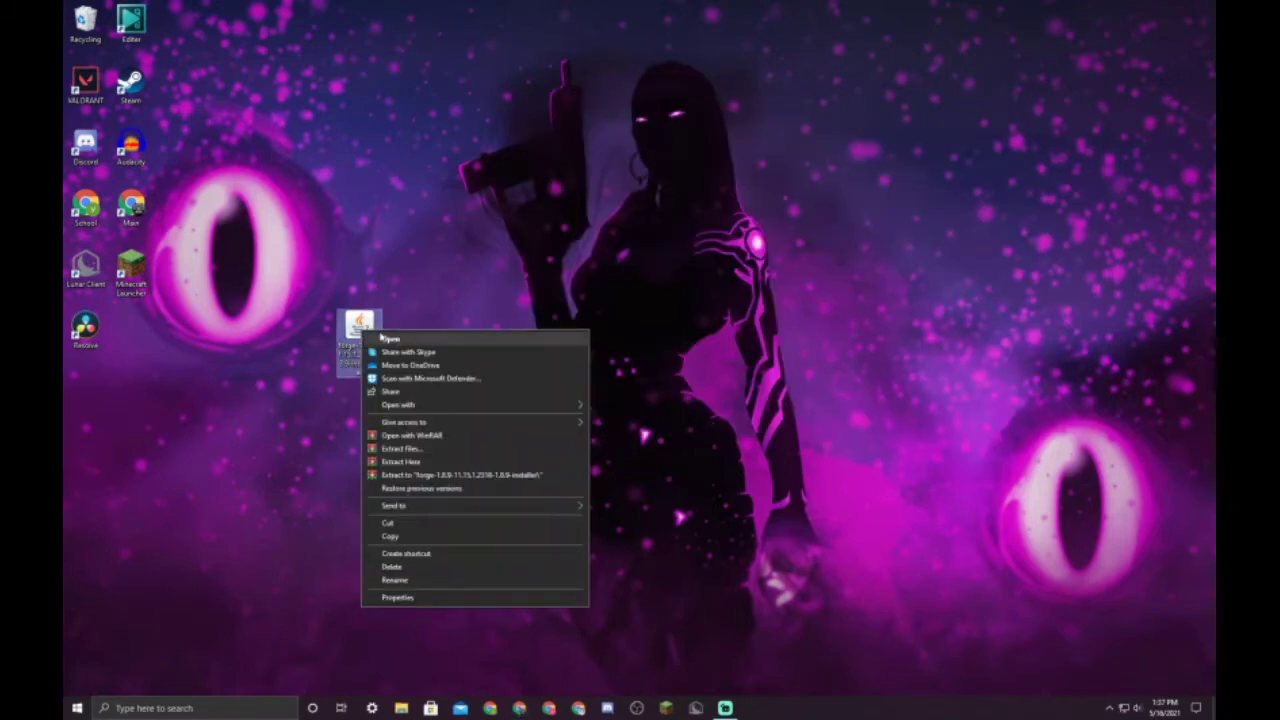
pyautogui.moveTo(433, 406)
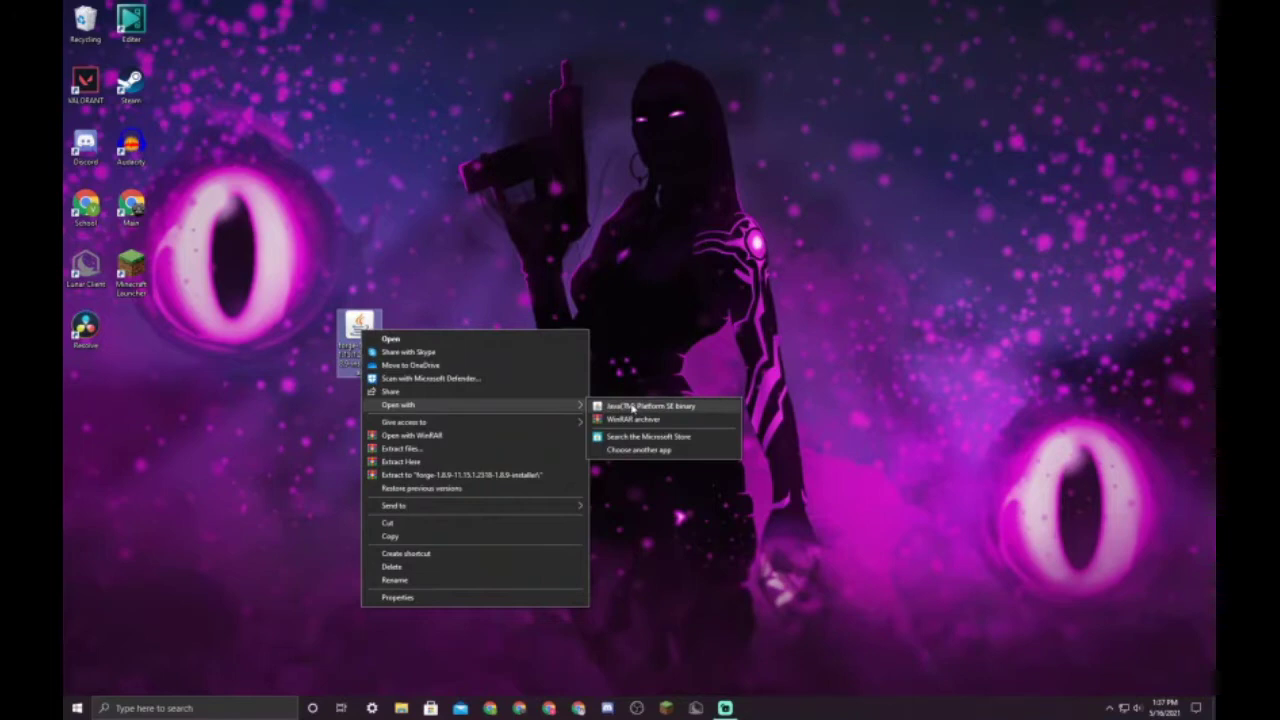
pyautogui.click(630, 406)
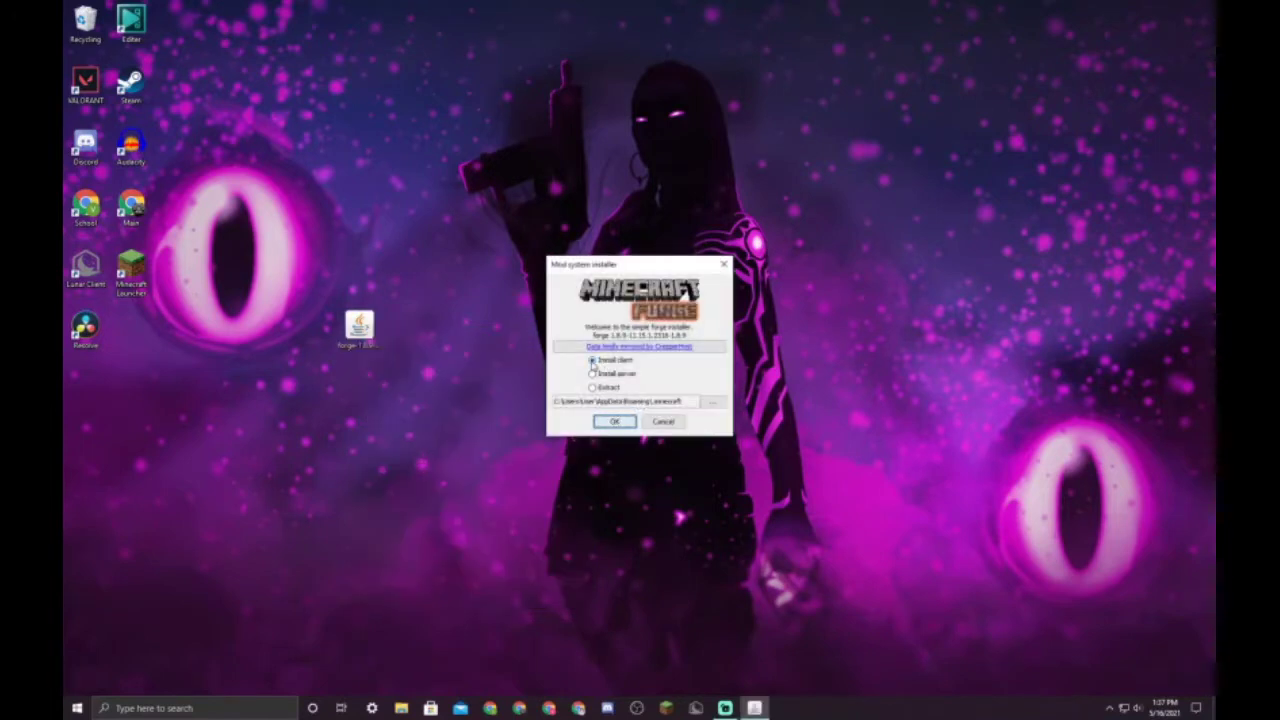
pyautogui.click(620, 423)
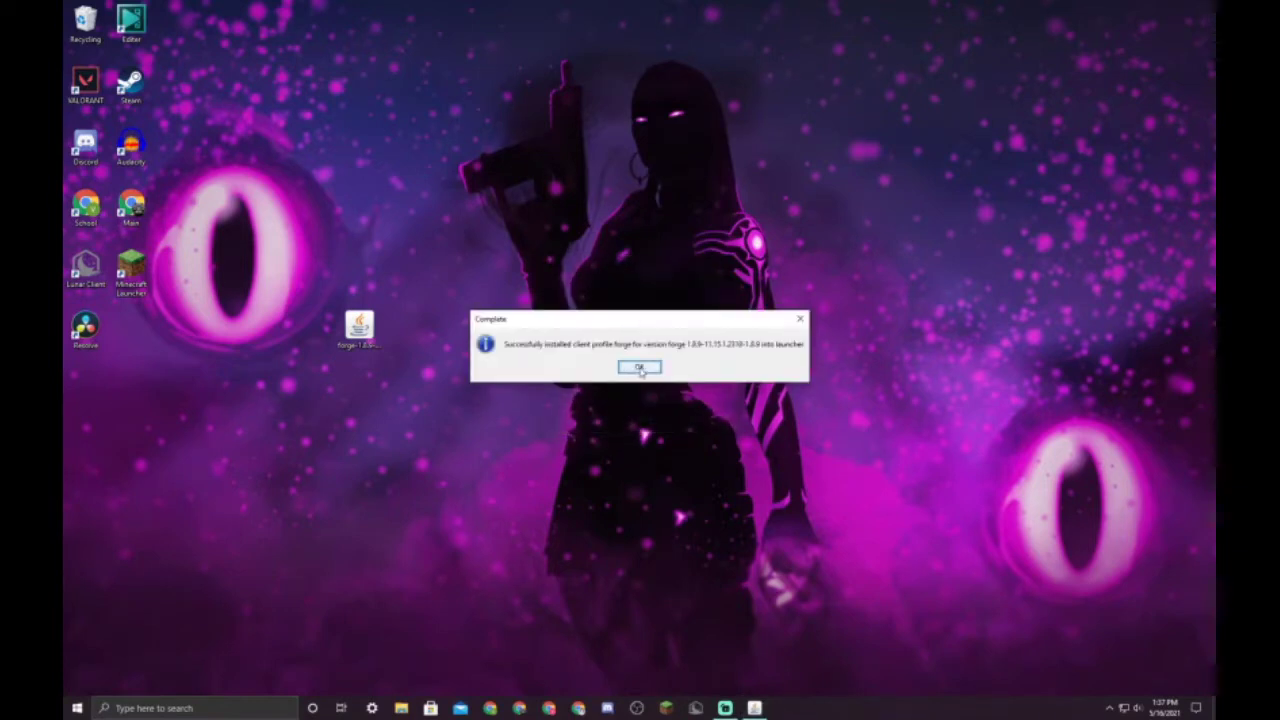
pyautogui.click(640, 368)
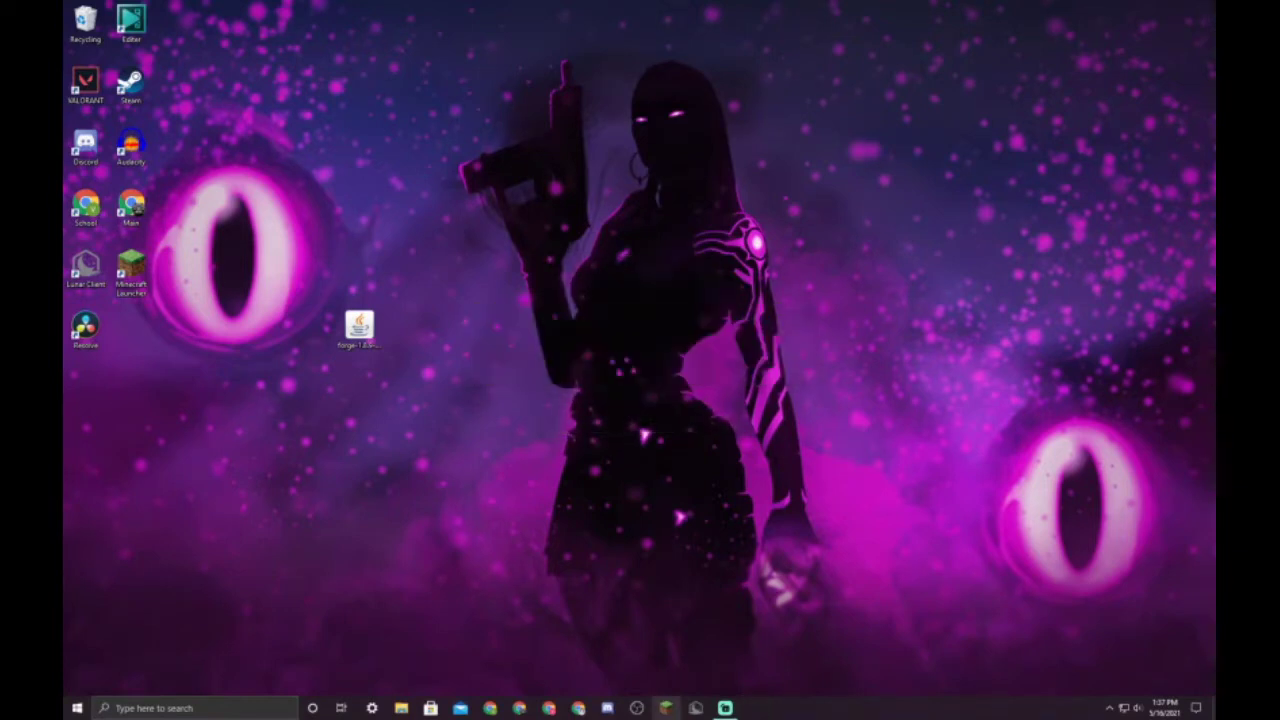
# Check the Minecraft Launcher's Java Edition installations for the forge profile and close the launcher.
pyautogui.click(668, 709)
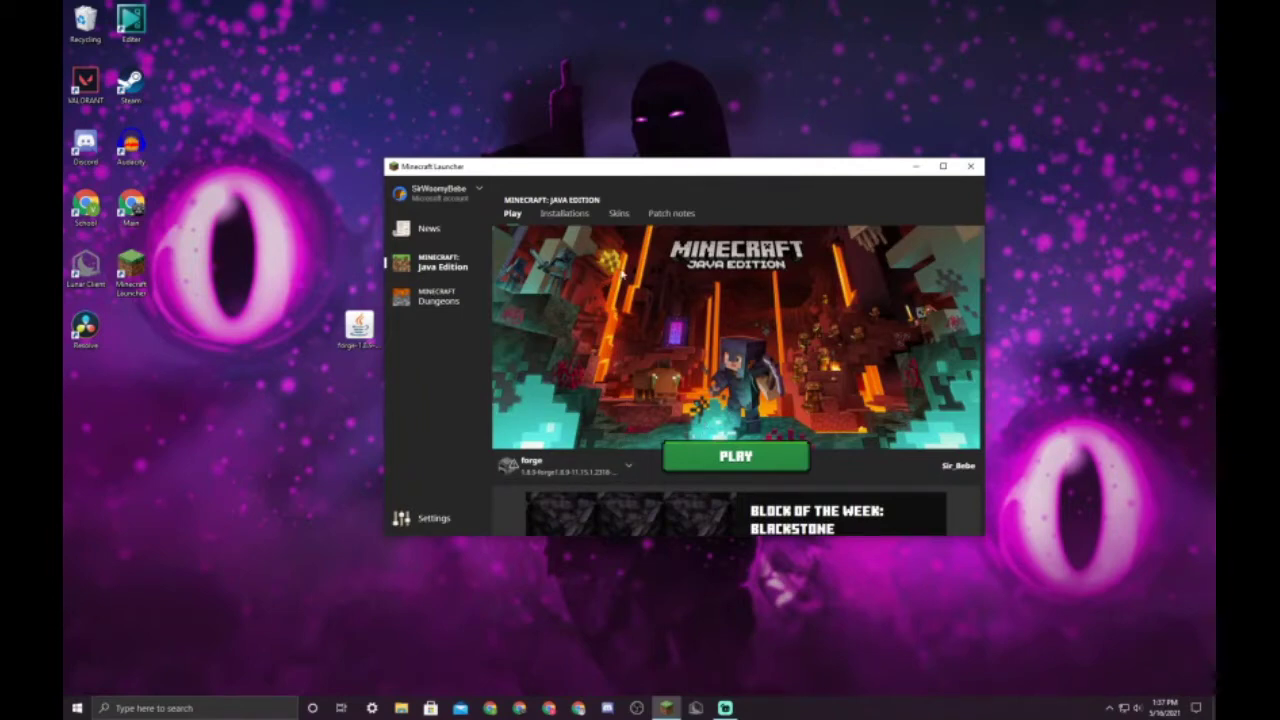
pyautogui.click(564, 213)
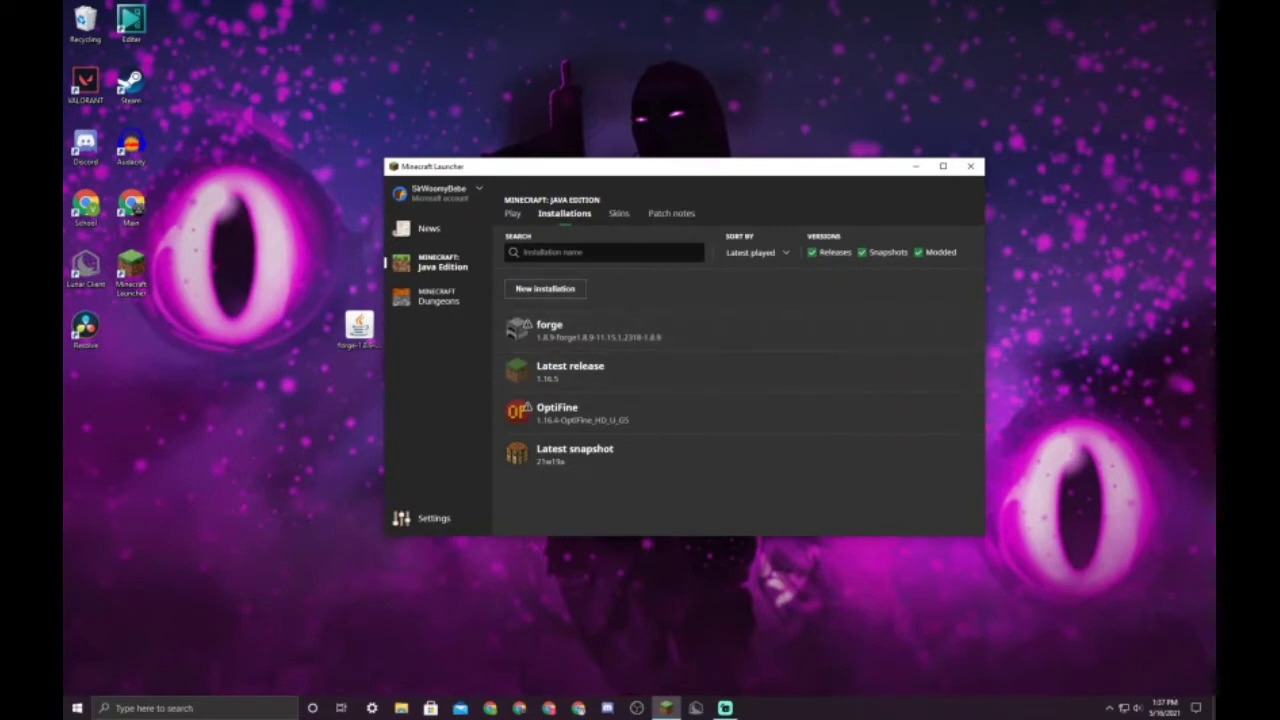
pyautogui.click(512, 213)
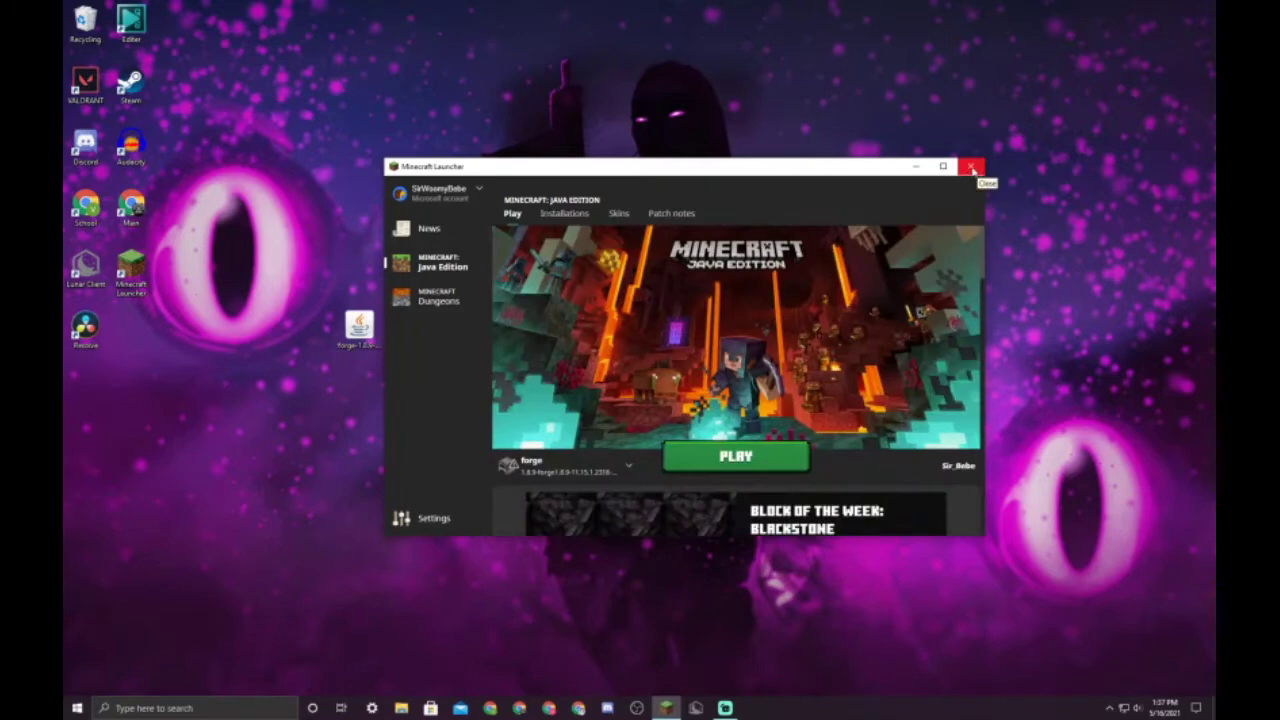
pyautogui.click(970, 168)
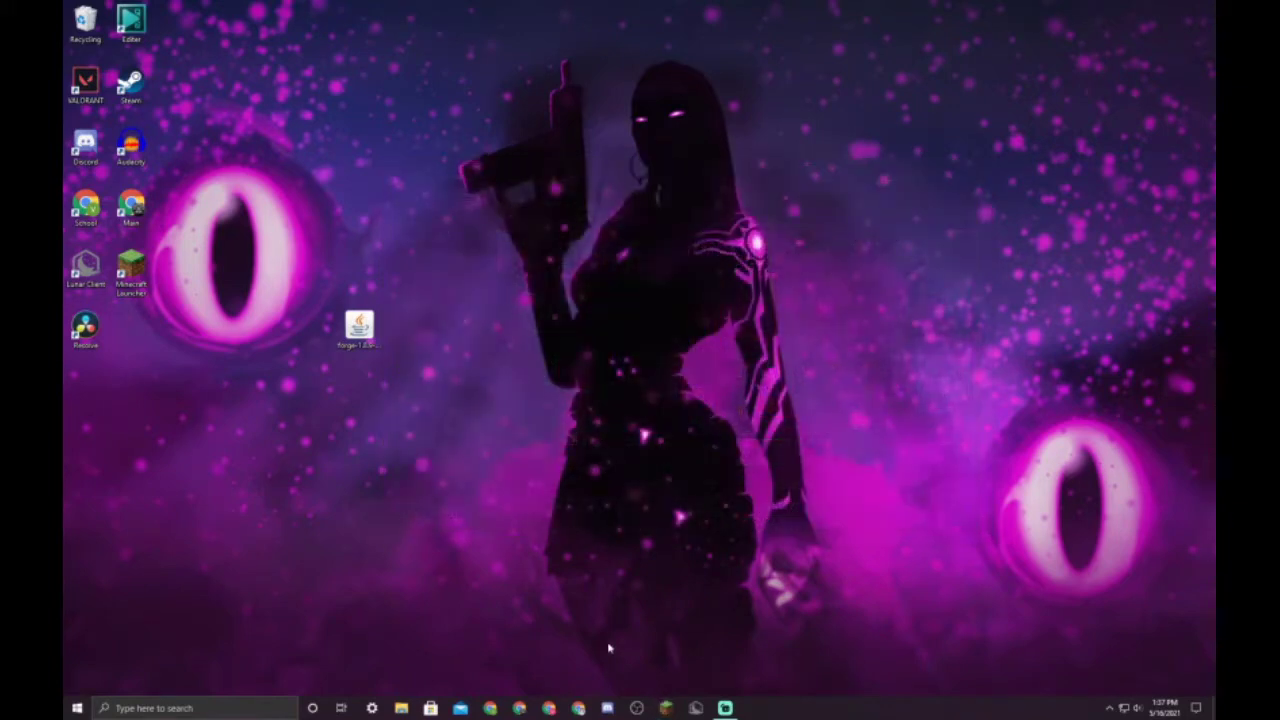
# Search the web in Chrome for "chat triggers" and open the ChatTriggers website.
pyautogui.click(519, 707)
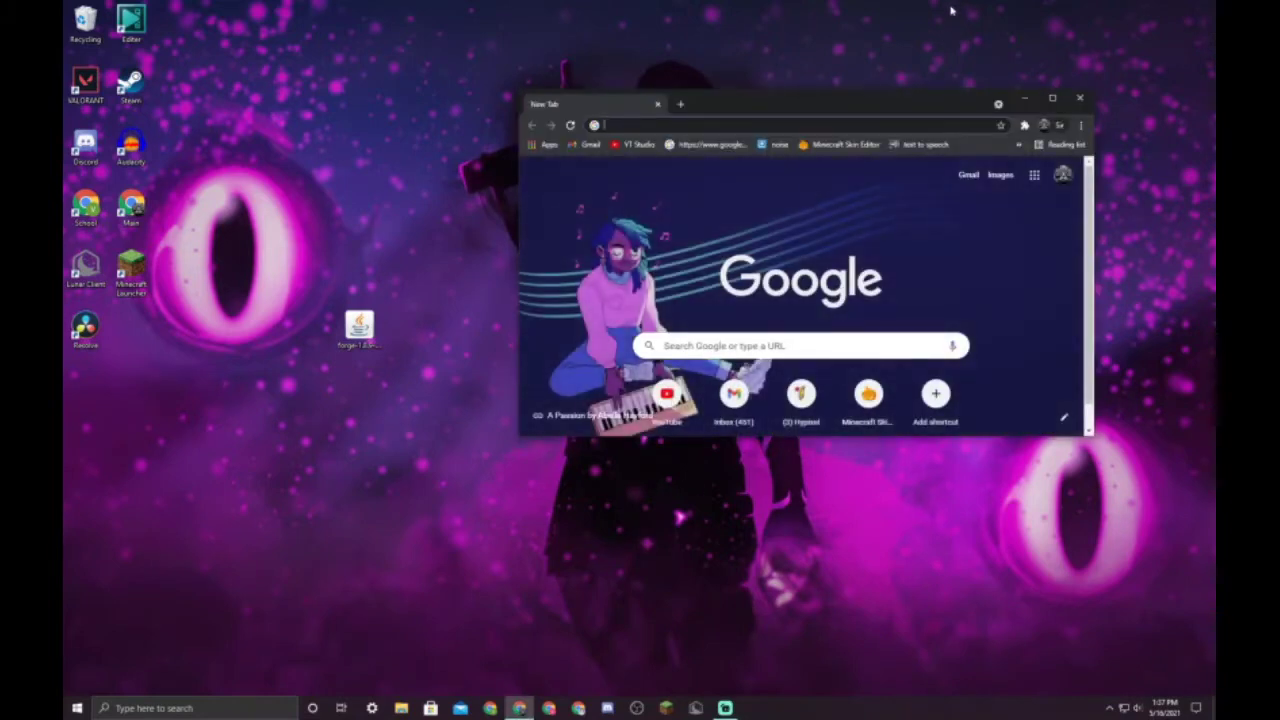
pyautogui.click(1052, 98)
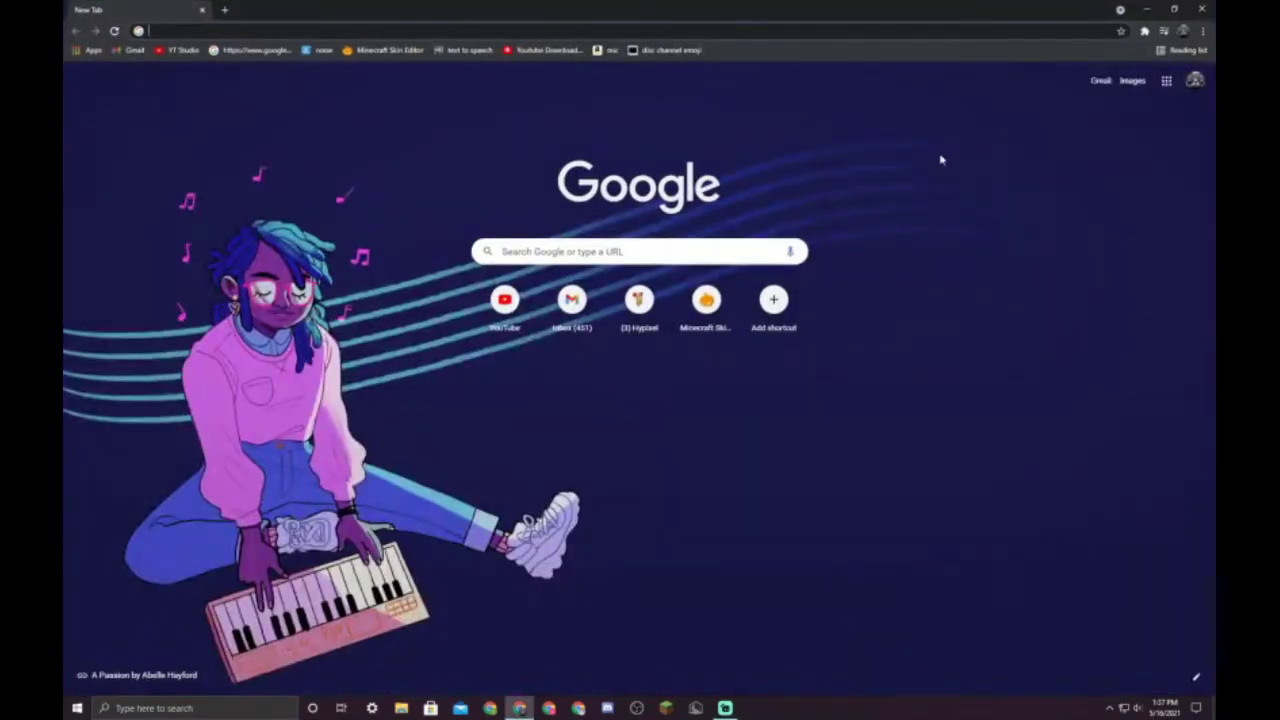
pyautogui.write('chat triggers')
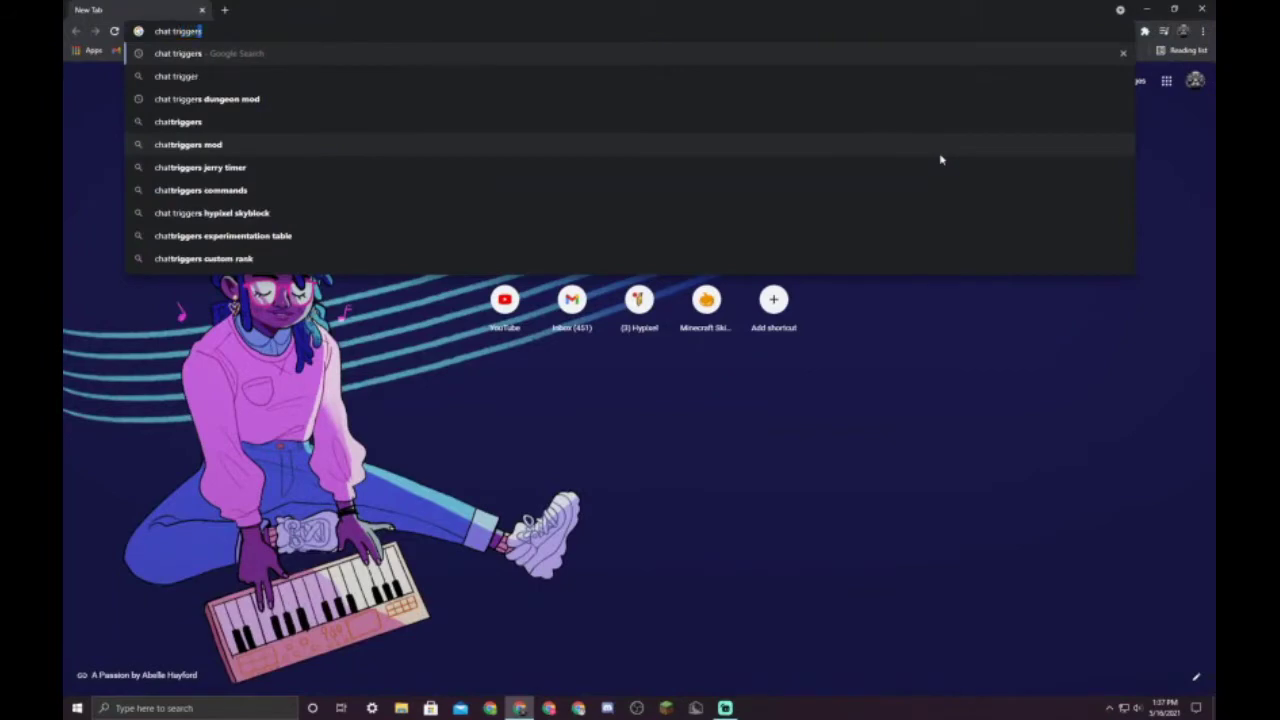
pyautogui.press('Return')
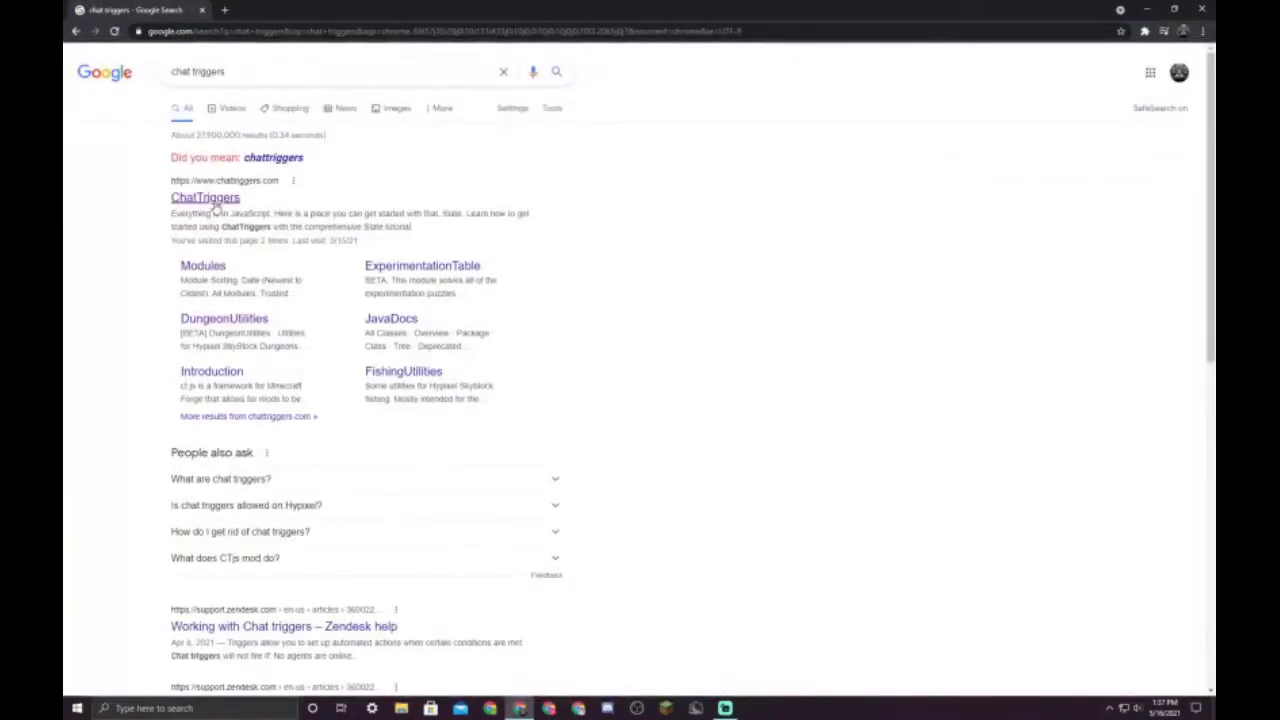
pyautogui.click(205, 198)
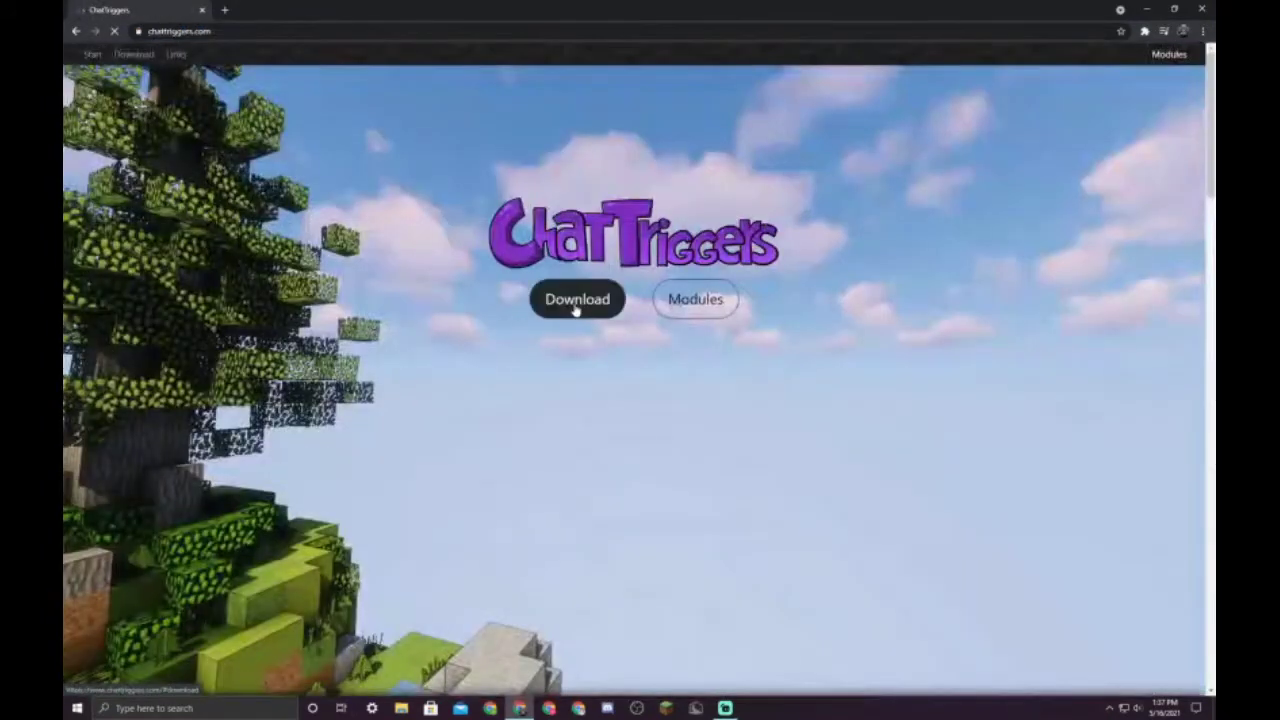
# Download the stable 1.3.1 ChatTriggers build for Minecraft 1.8.9 and keep the jar file.
pyautogui.click(576, 308)
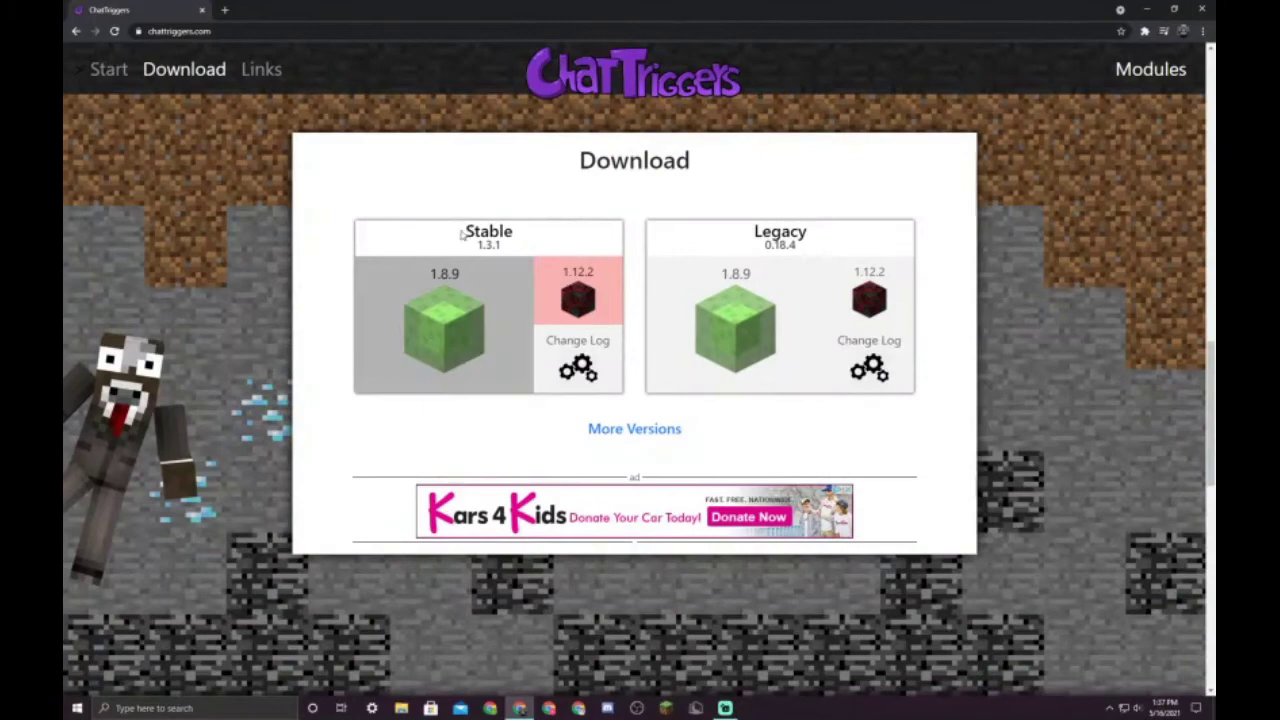
pyautogui.click(479, 296)
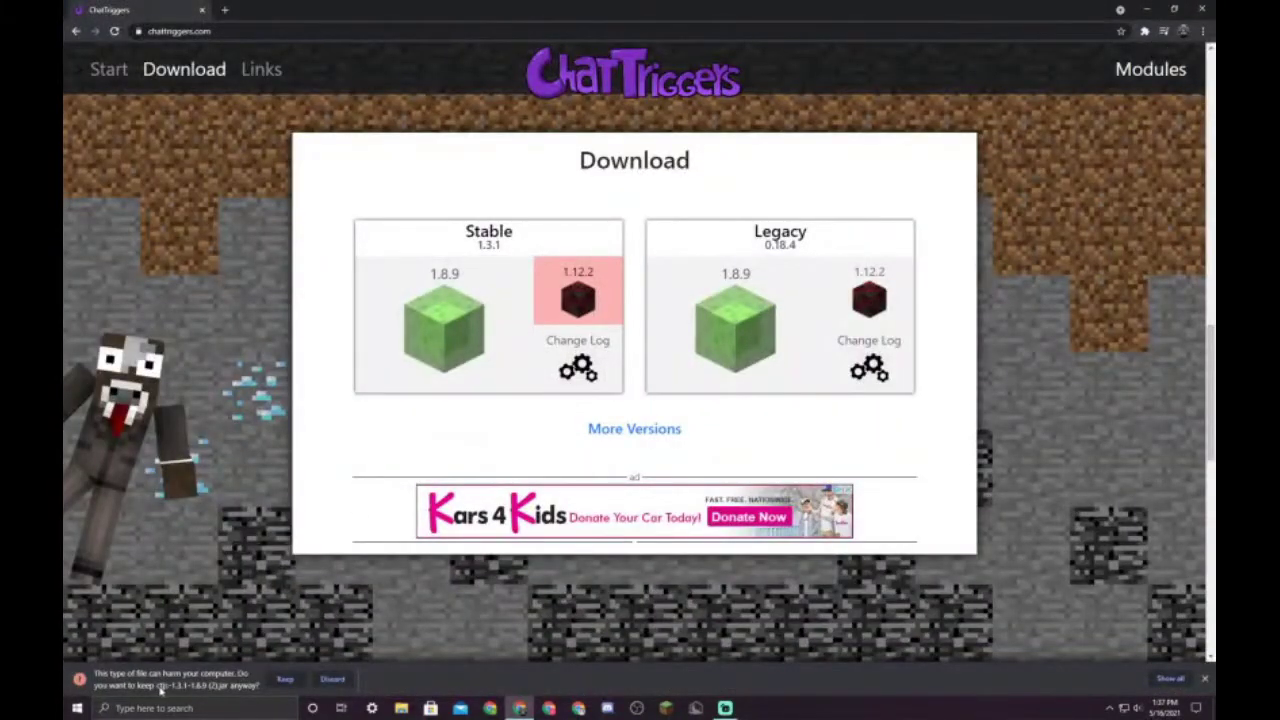
pyautogui.click(285, 679)
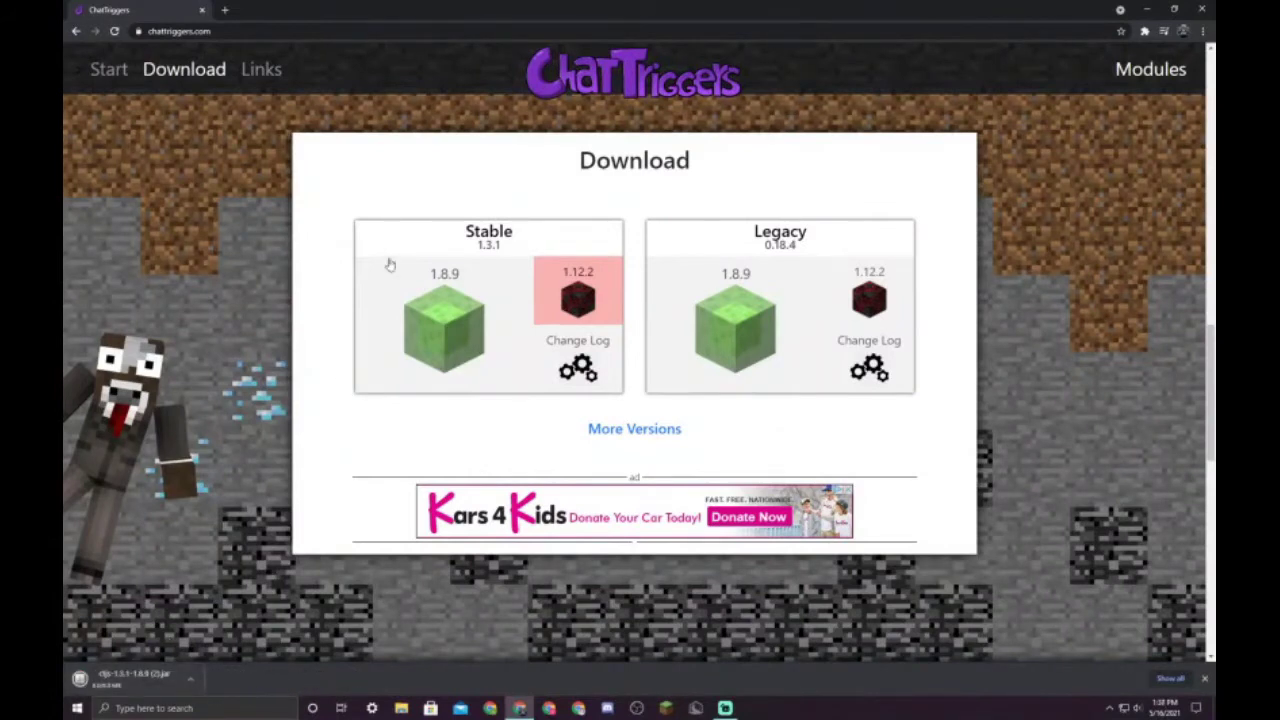
# Put the downloaded ctjs-1.3.1-1.8.9 (2).jar on the desktop and close the browser.
pyautogui.moveTo(462, 15); pyautogui.dragTo(898, 94)
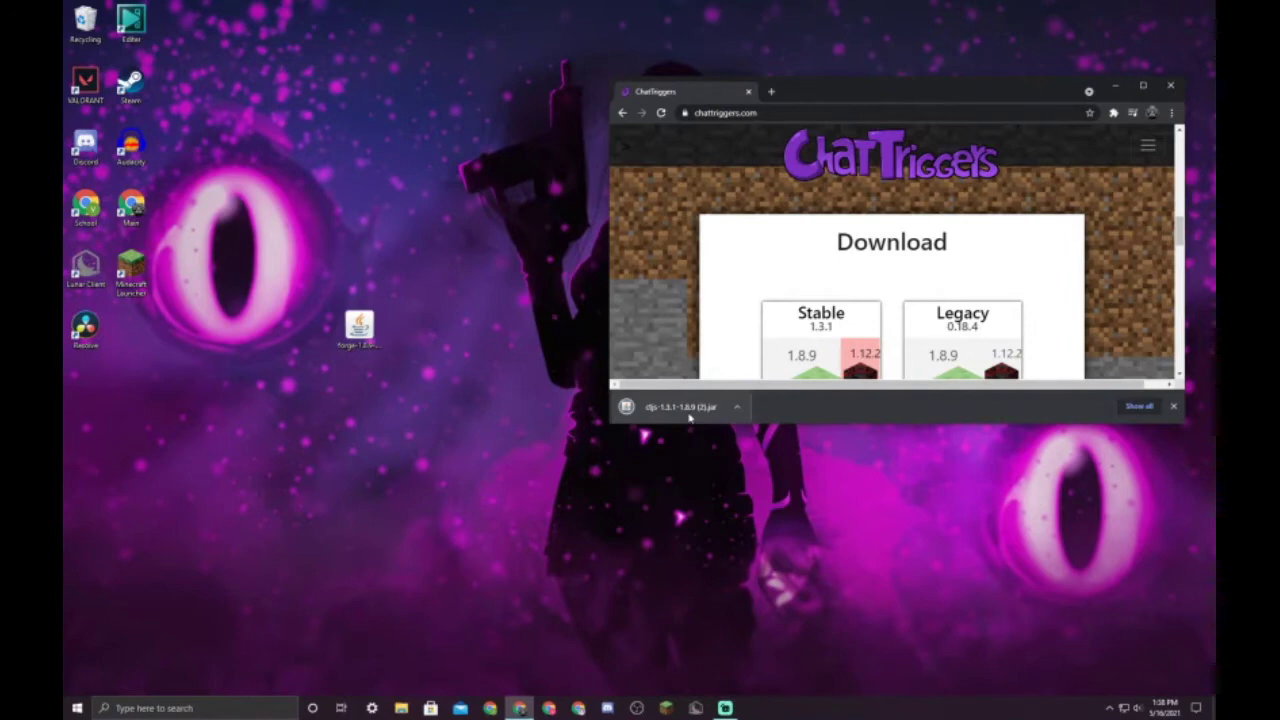
pyautogui.moveTo(686, 407); pyautogui.dragTo(360, 448)
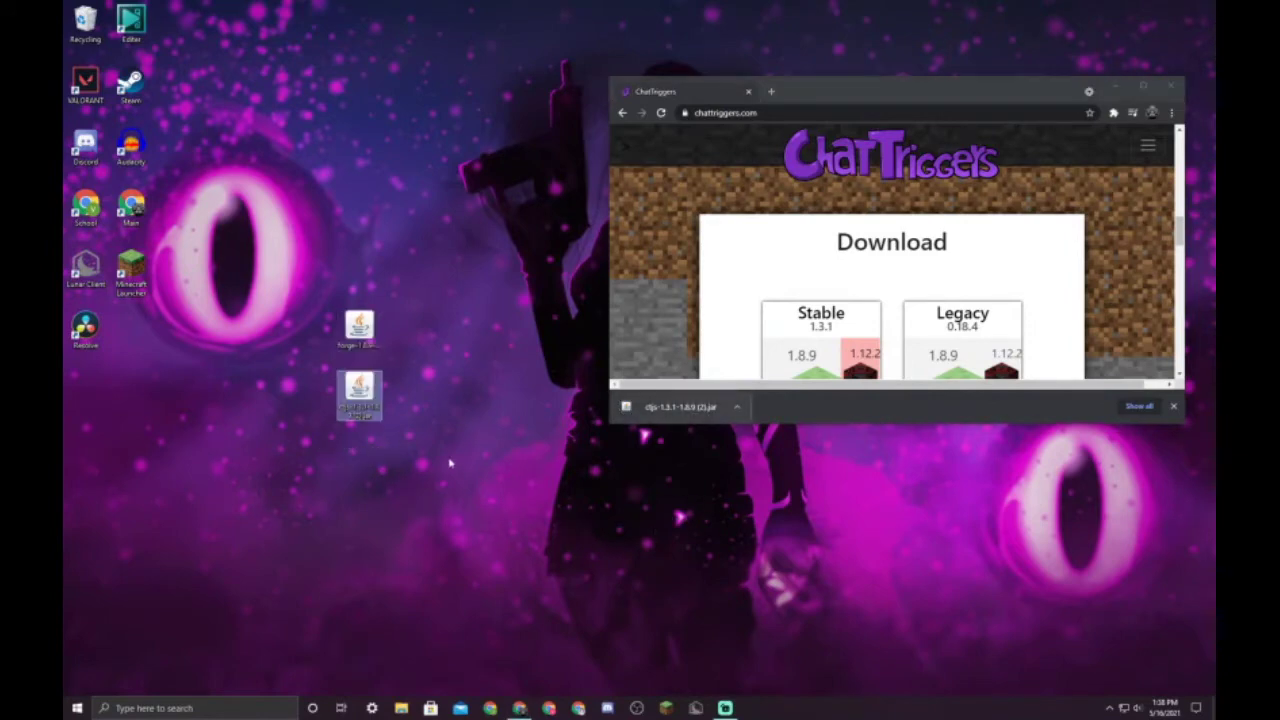
pyautogui.click(1171, 85)
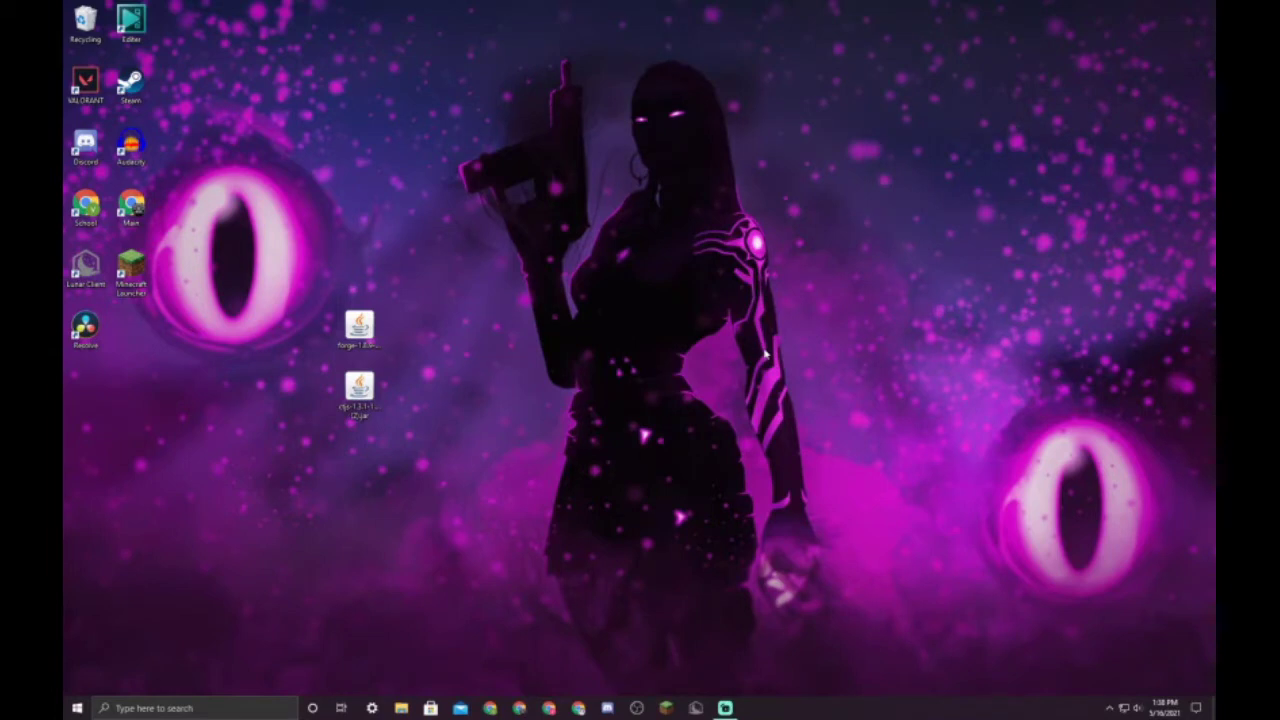
# Run %appdata%\.minecraft and open the mods folder inside it.
pyautogui.press('super+r')
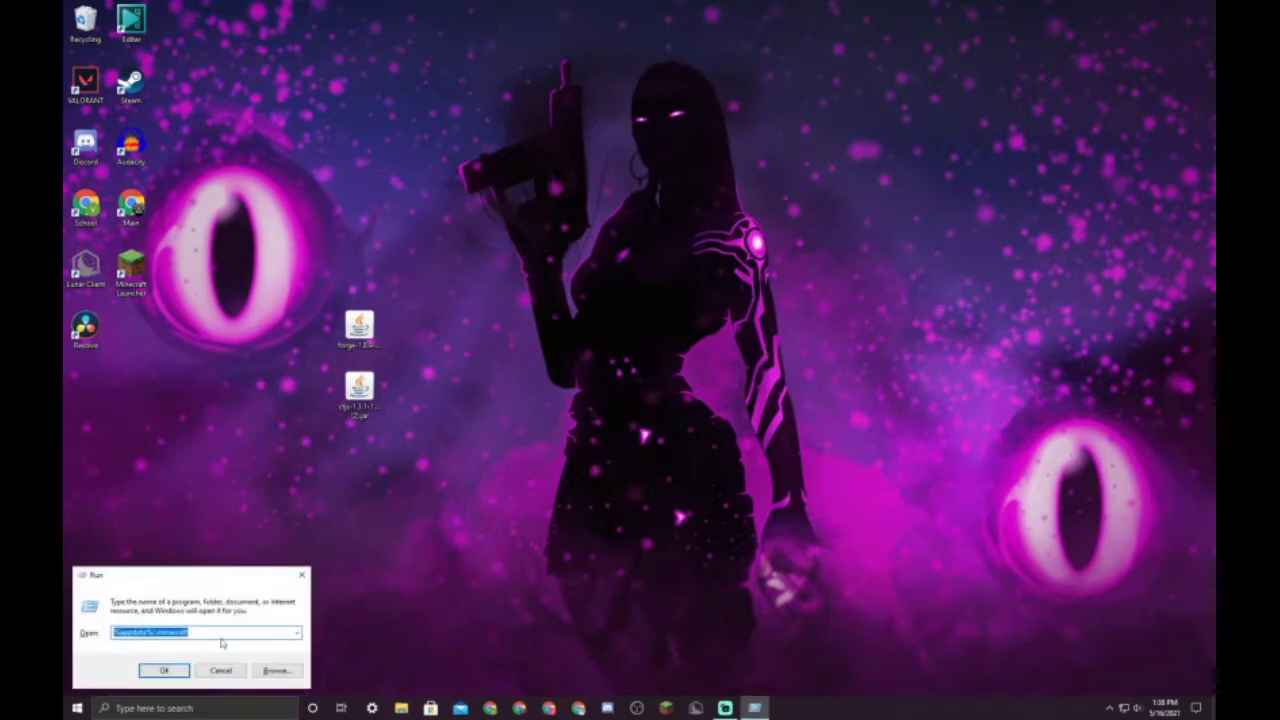
pyautogui.click(122, 632)
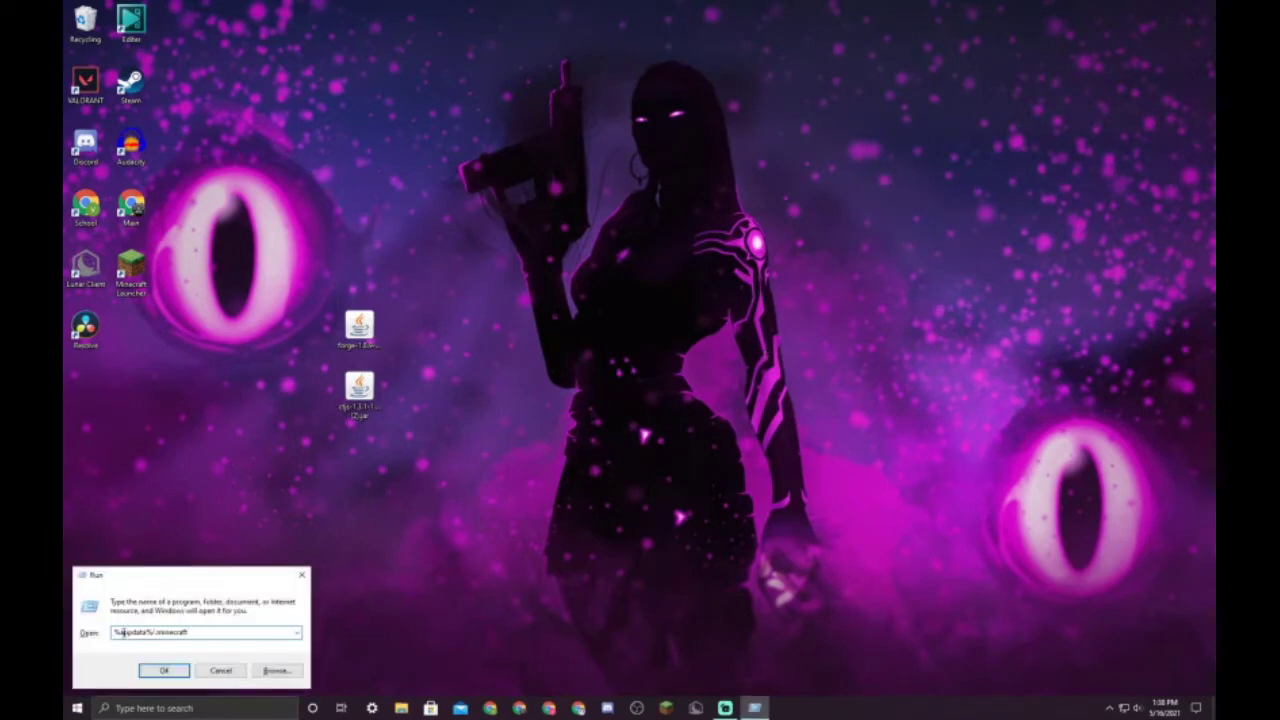
pyautogui.click(164, 670)
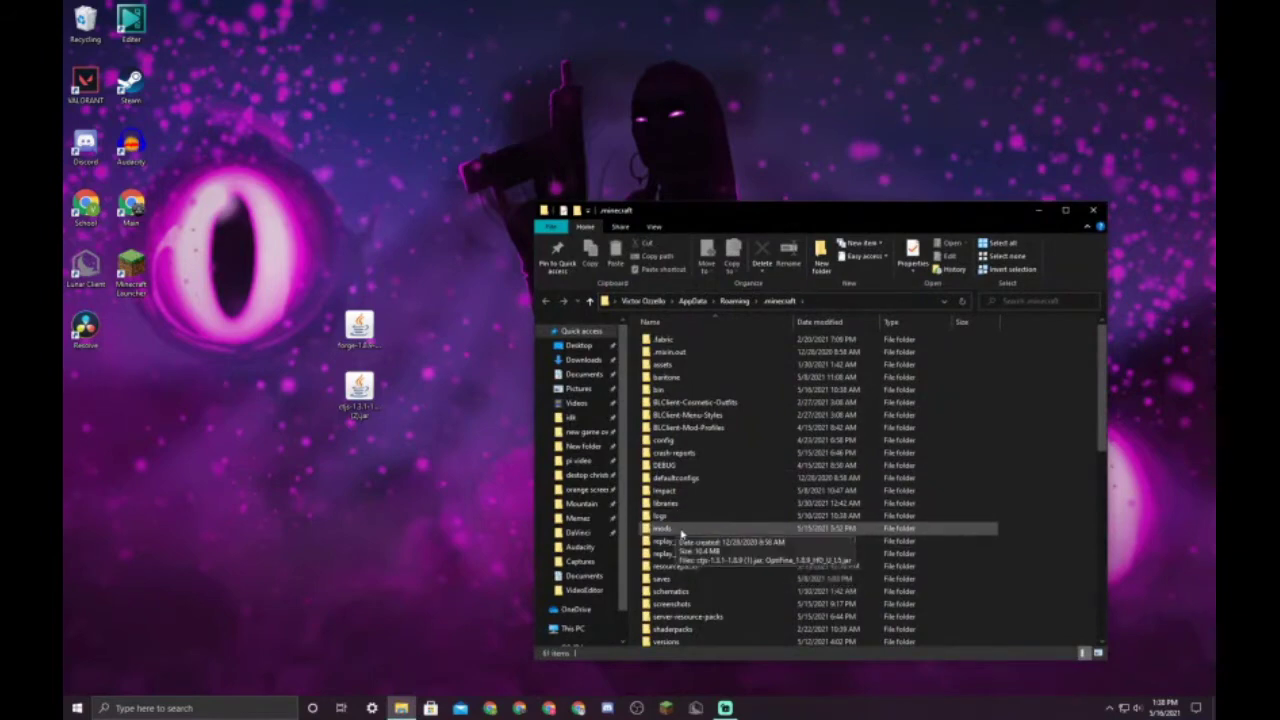
pyautogui.doubleClick(681, 530)
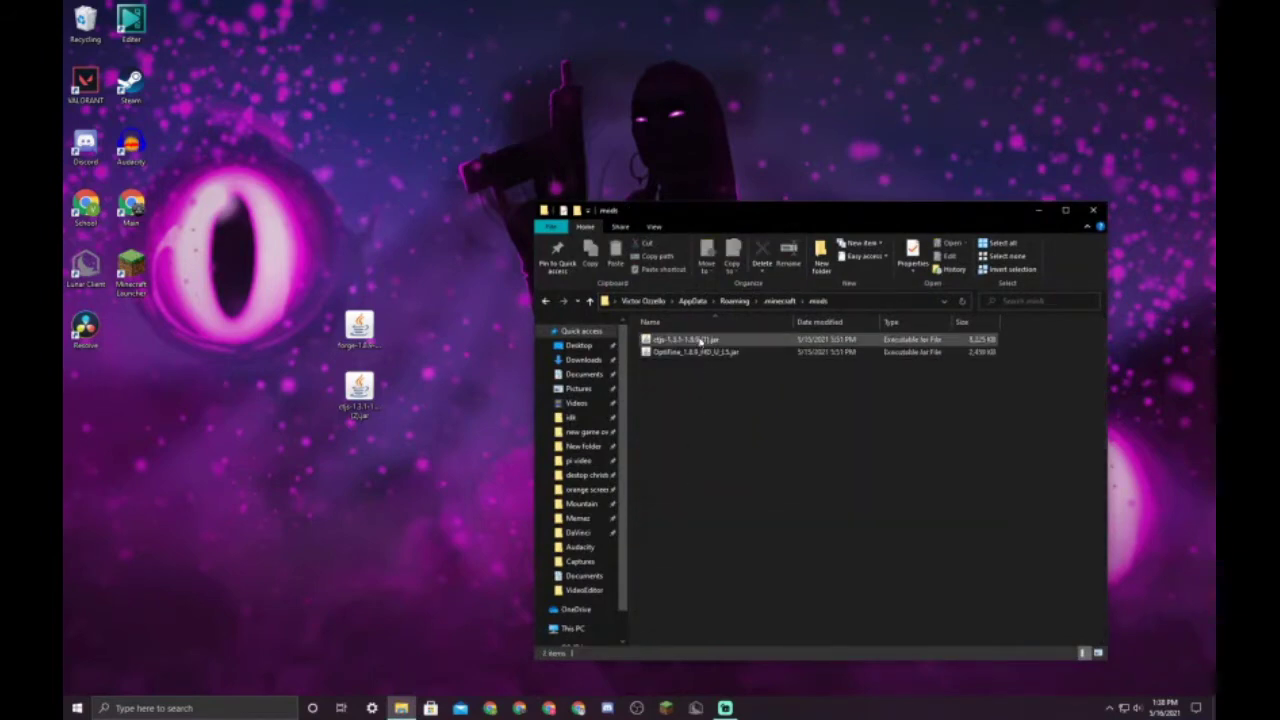
# Compare the ctjs and OptiFine jars in the mods folder with the desktop ctjs jar and close the folder window.
pyautogui.click(714, 340)
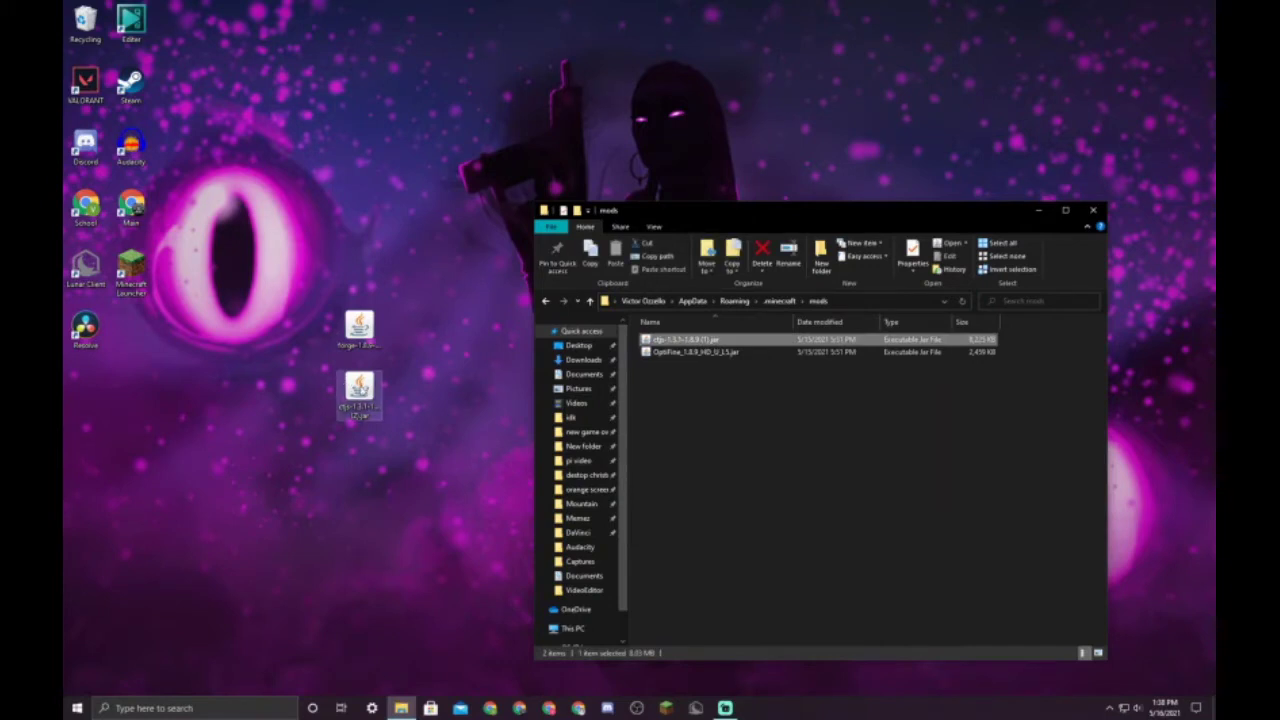
pyautogui.click(360, 388)
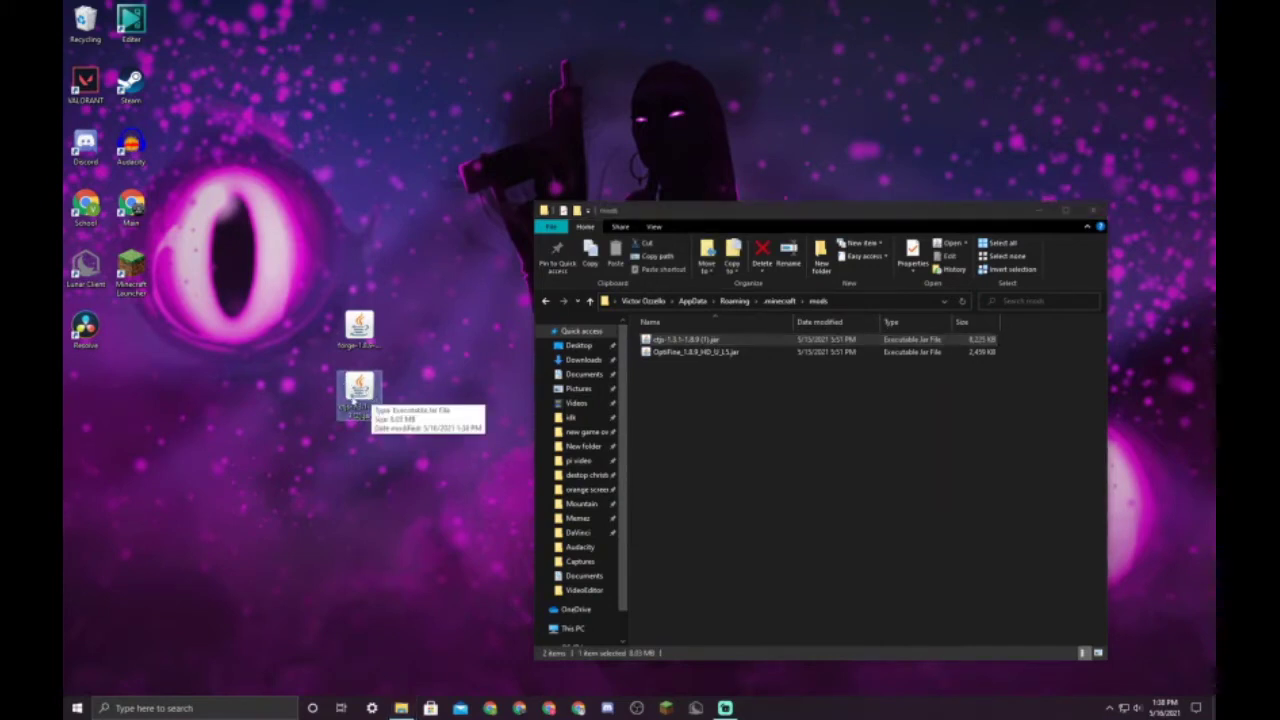
pyautogui.moveTo(358, 390); pyautogui.dragTo(410, 432)
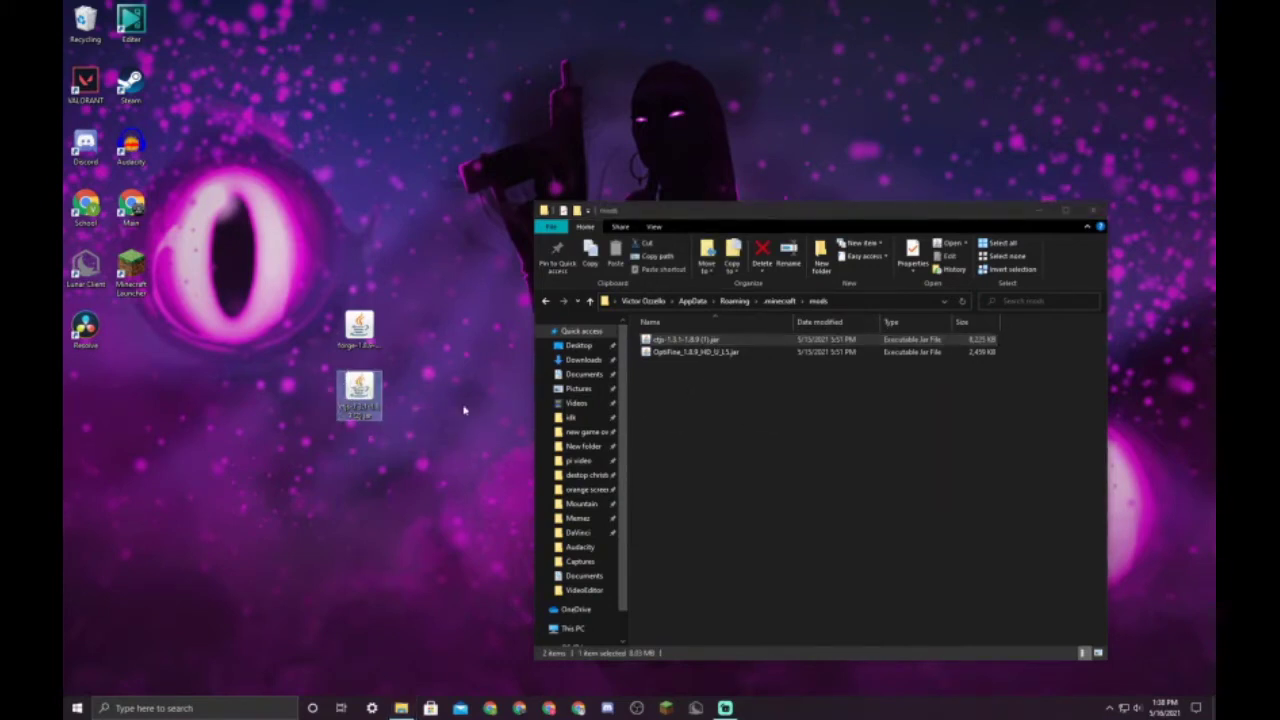
pyautogui.click(690, 372)
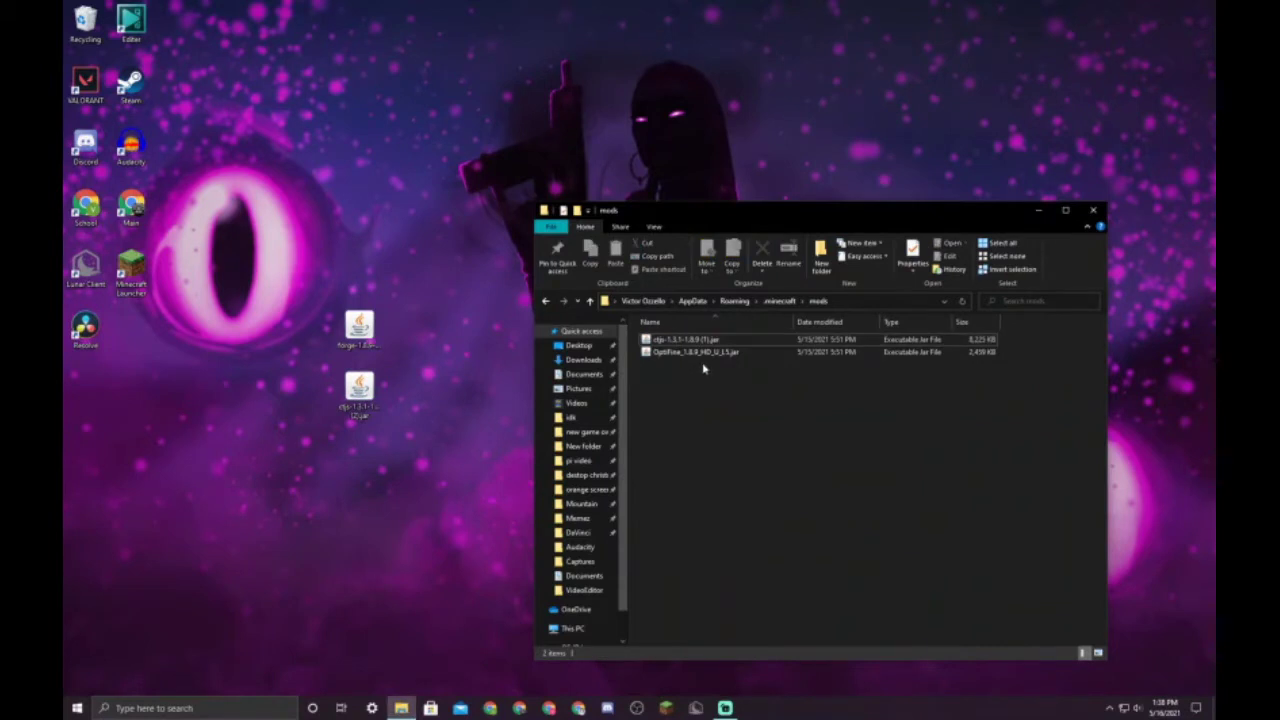
pyautogui.click(758, 356)
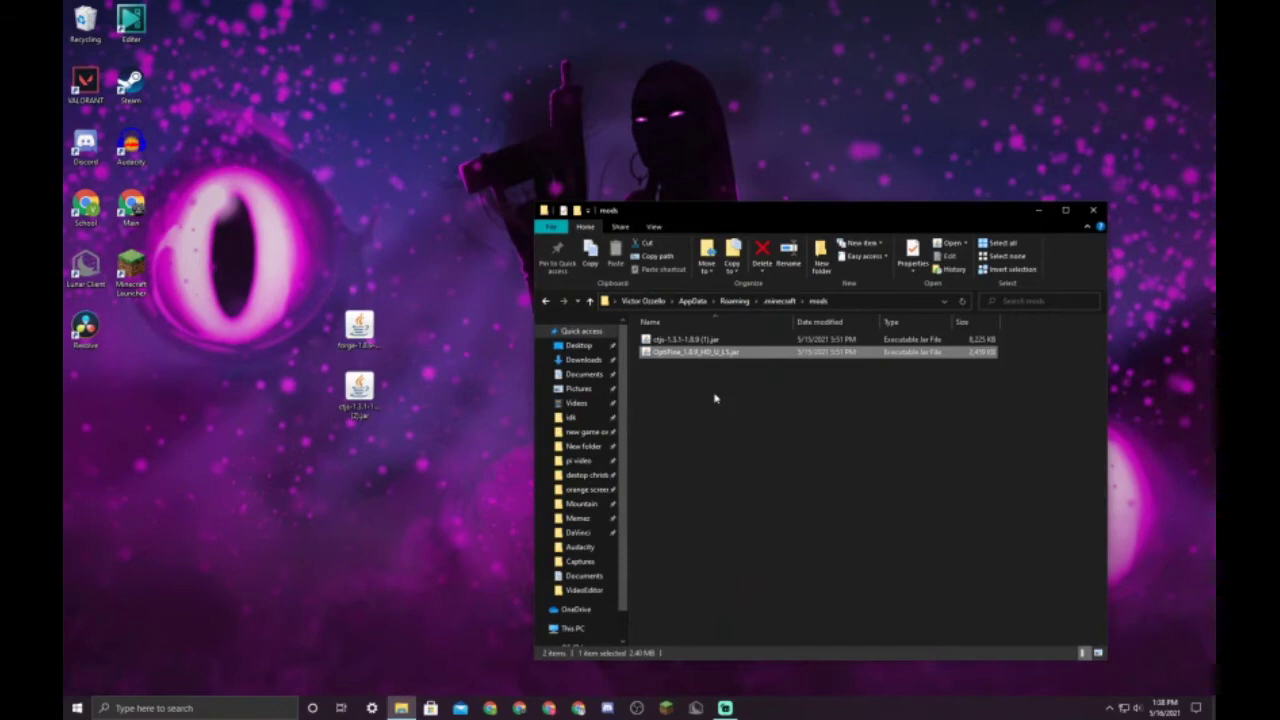
pyautogui.click(716, 399)
pyautogui.moveTo(355, 395)
pyautogui.mouseDown()
pyautogui.moveTo(700, 400)
pyautogui.moveTo(365, 398)
pyautogui.mouseUp()
pyautogui.click(1095, 210)
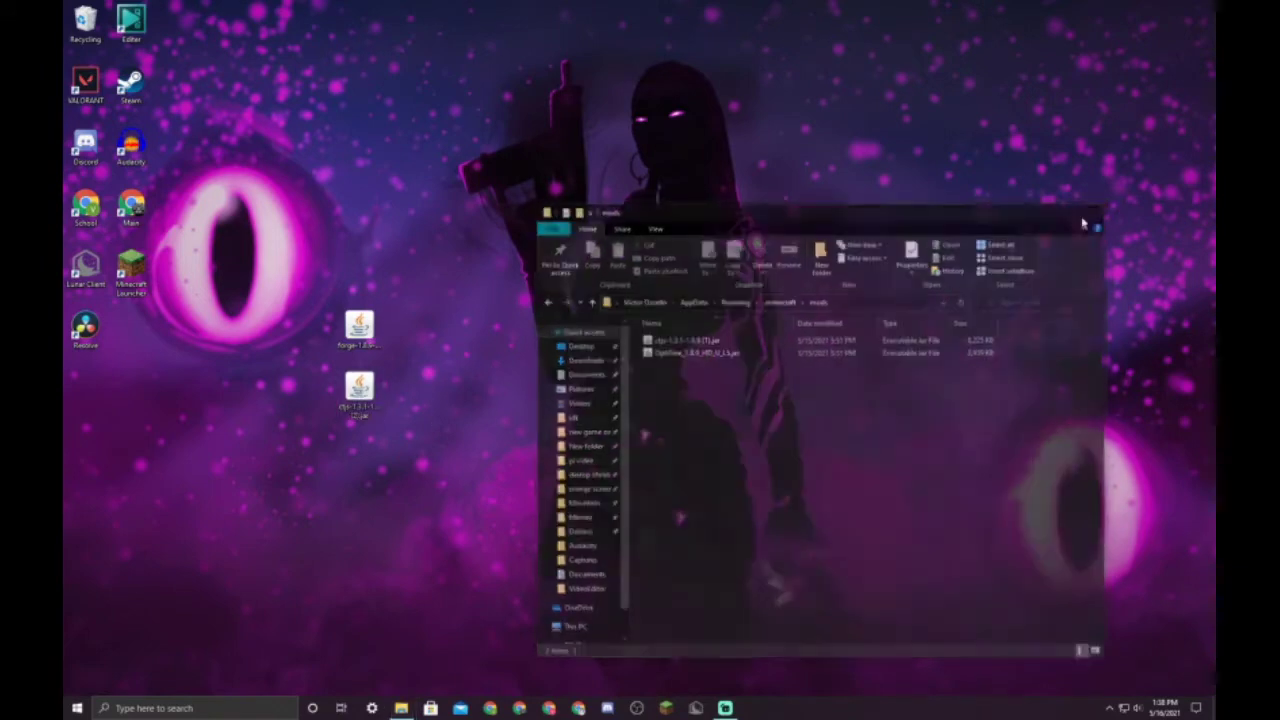
# Launch Minecraft from the Minecraft Launcher with the forge 1.8.9 installation and maximize the game window.
pyautogui.click(667, 708)
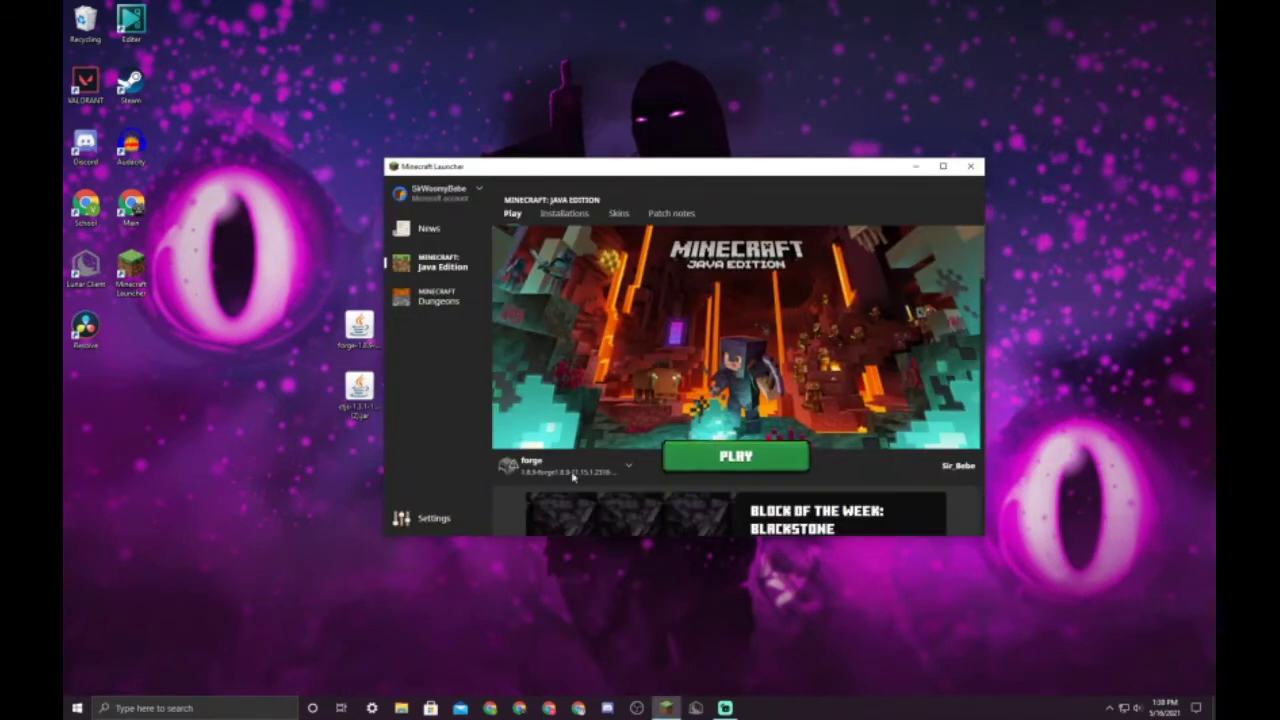
pyautogui.click(756, 457)
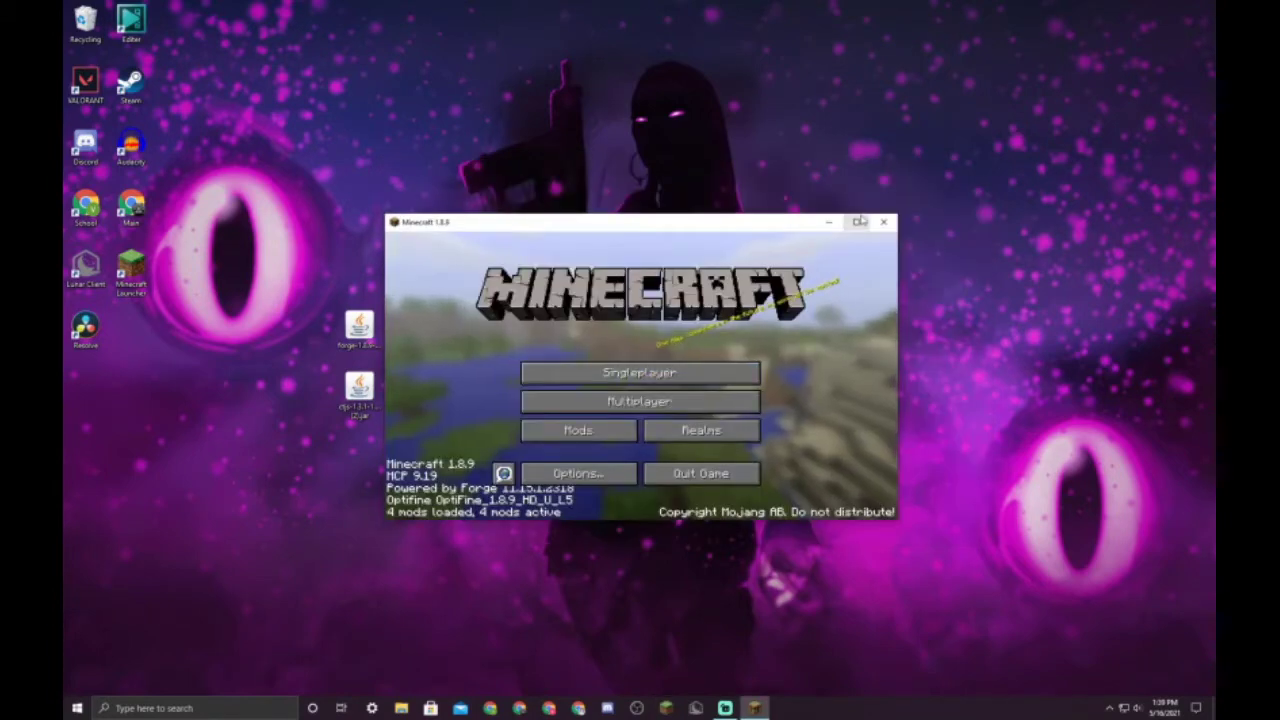
pyautogui.click(856, 222)
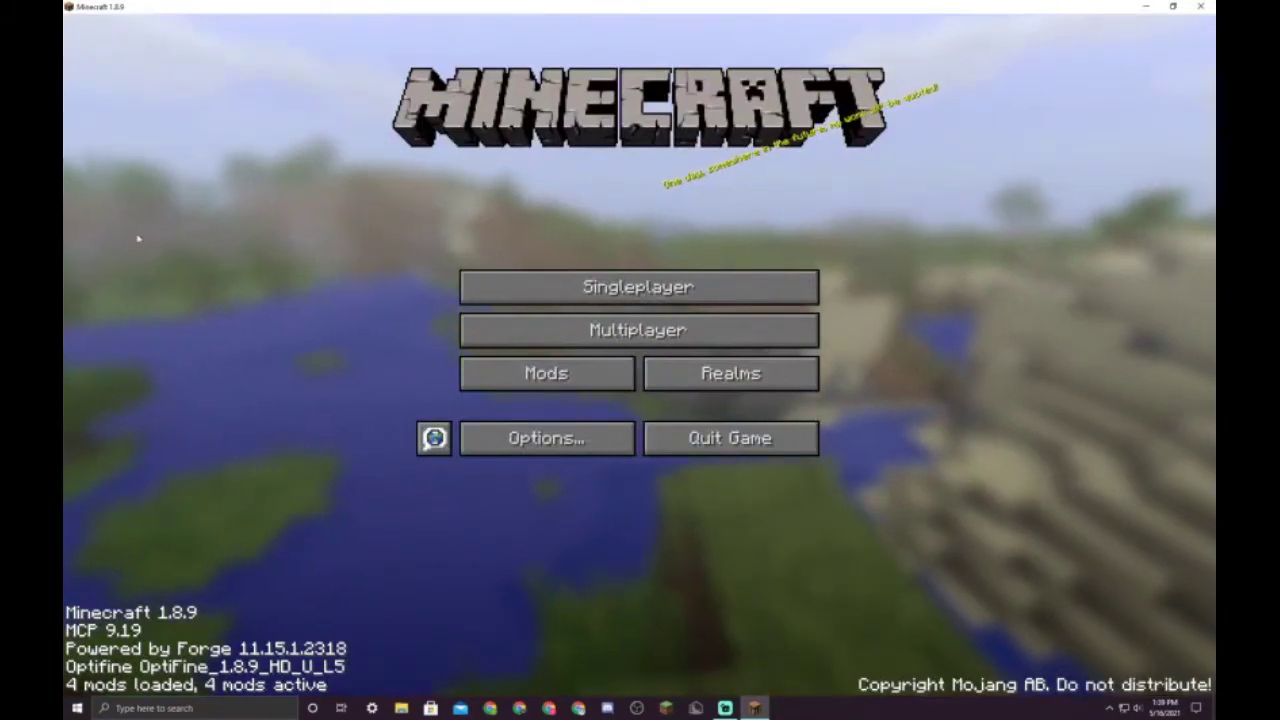
# Join the Hypixel server from the multiplayer server list and move forward in the lobby.
pyautogui.click(638, 330)
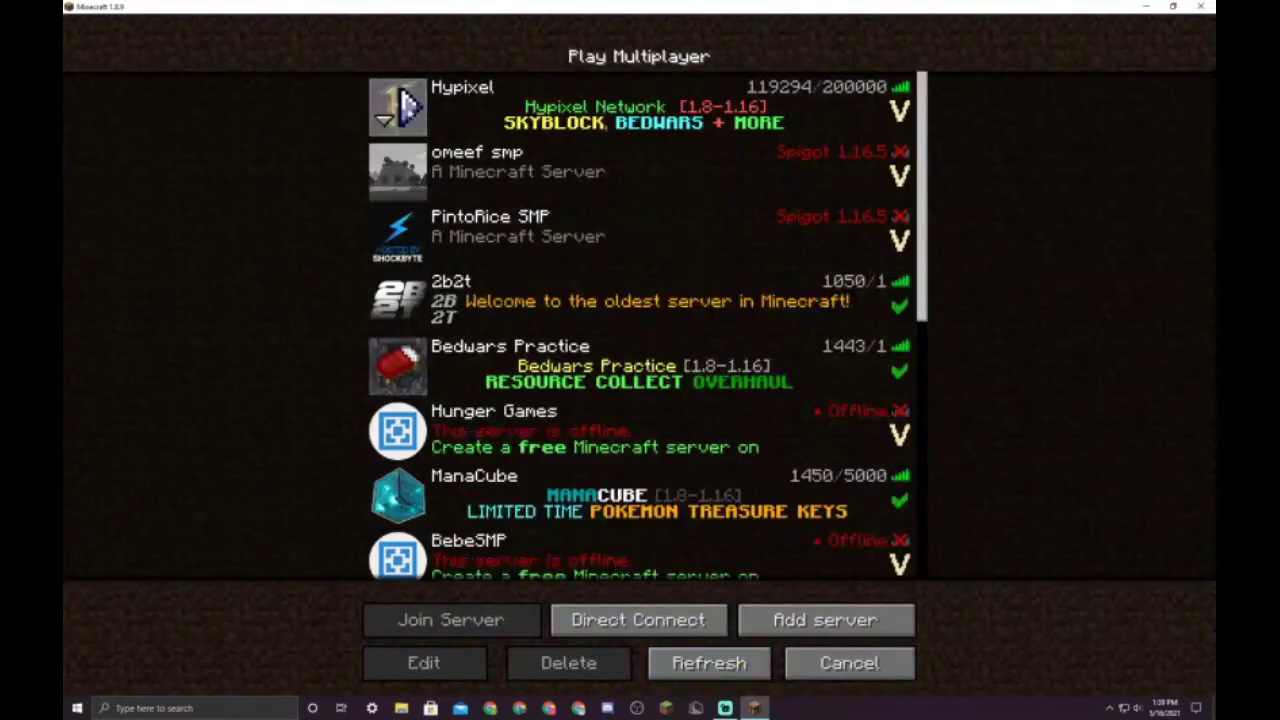
pyautogui.doubleClick(680, 368)
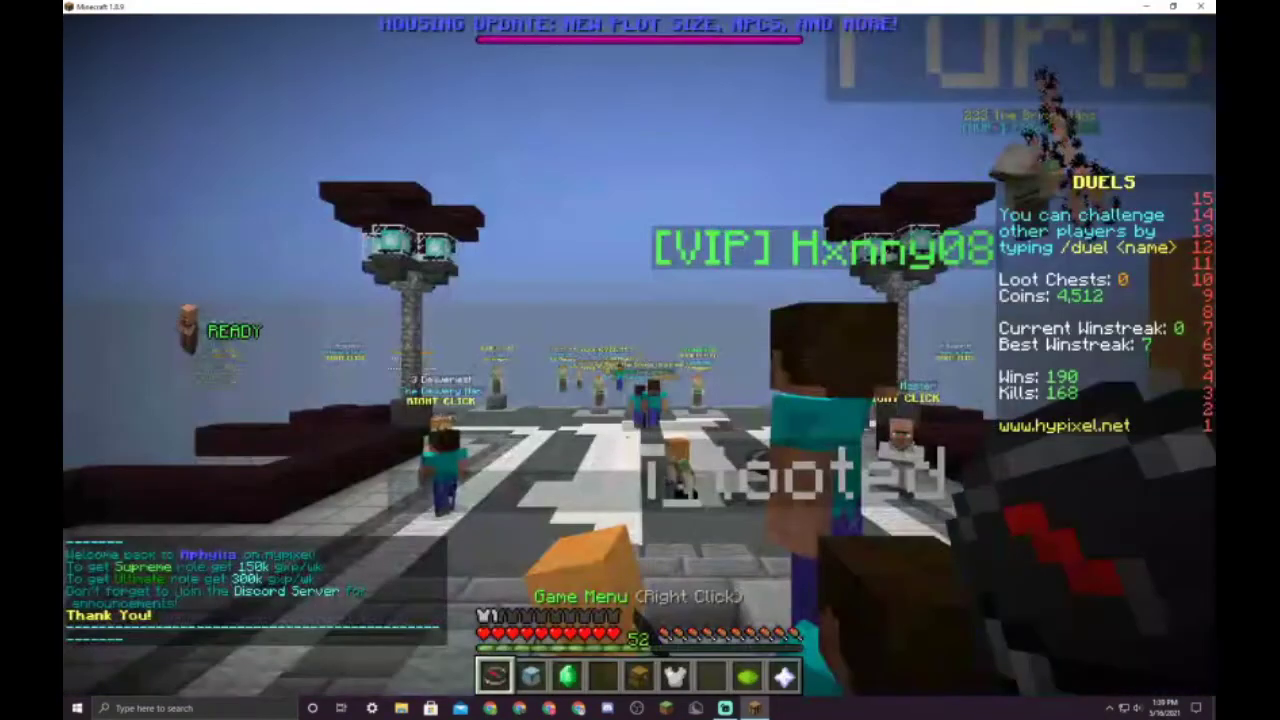
pyautogui.press('w')
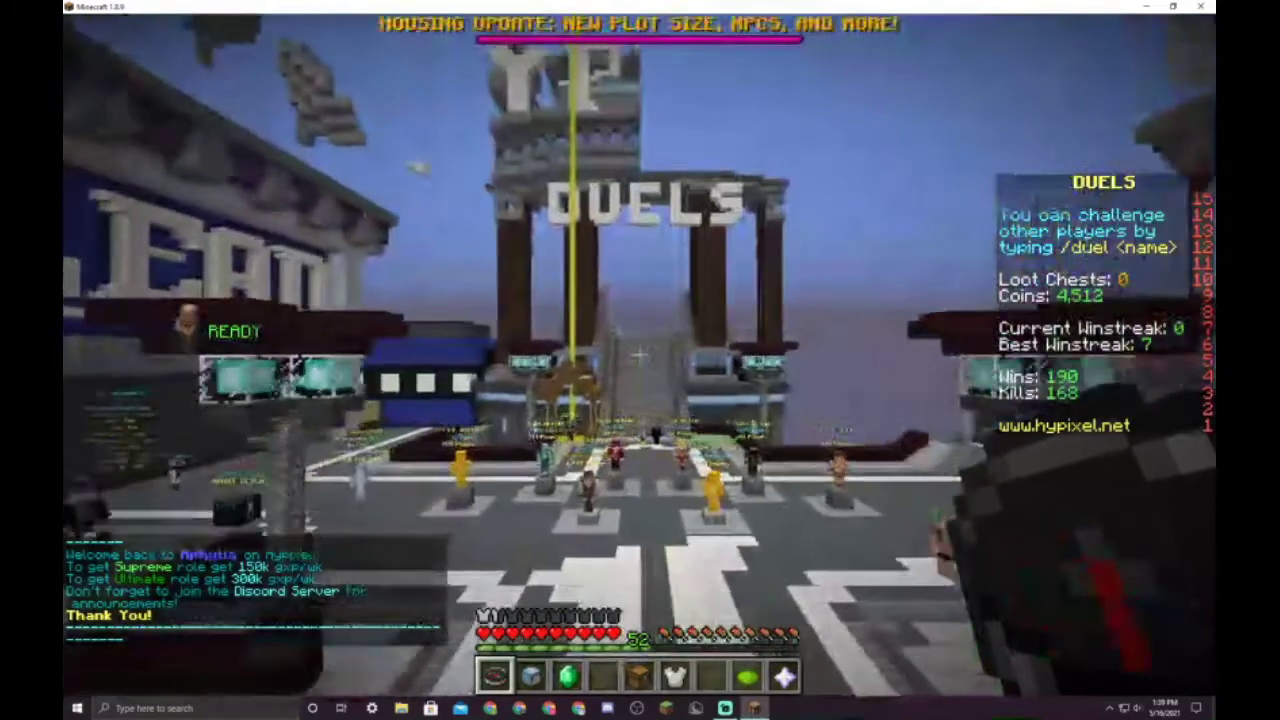
# Enter Hypixel SkyBlock from the Duels lobby with the /skyblock chat command.
pyautogui.press('/')
pyautogui.write('skyblock')
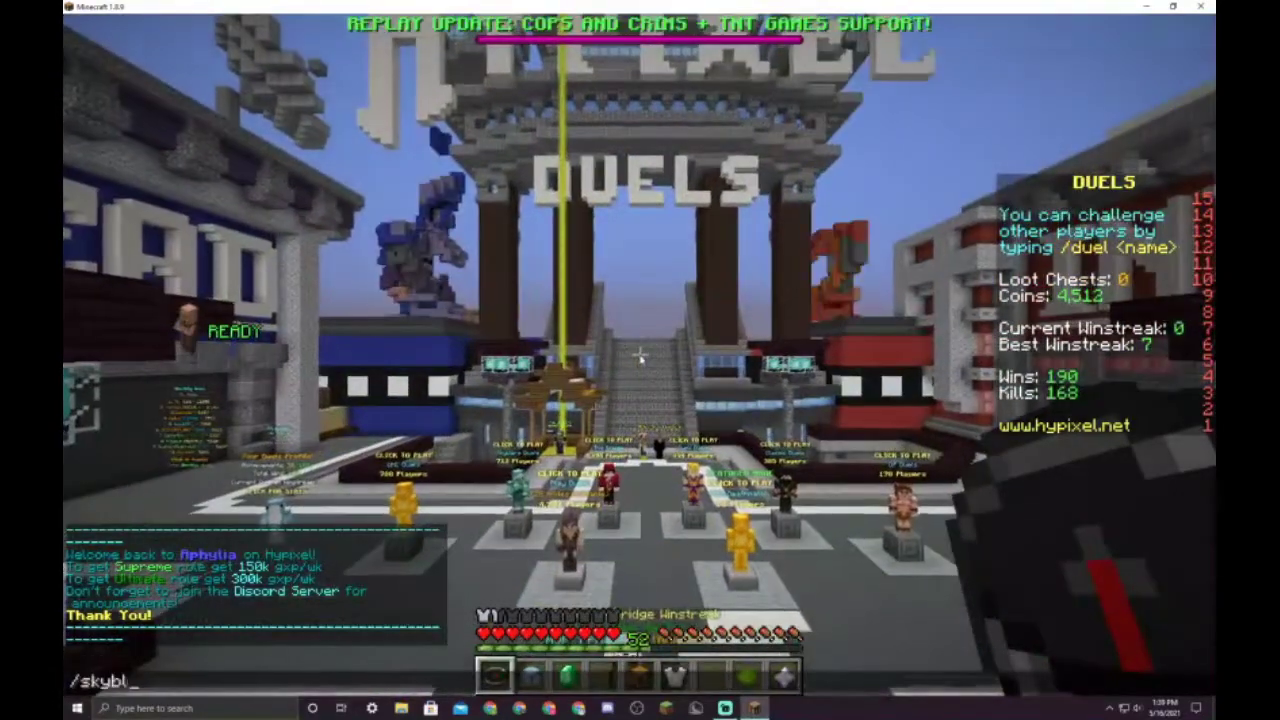
pyautogui.press('Return')
pyautogui.press('/')
pyautogui.write('s')
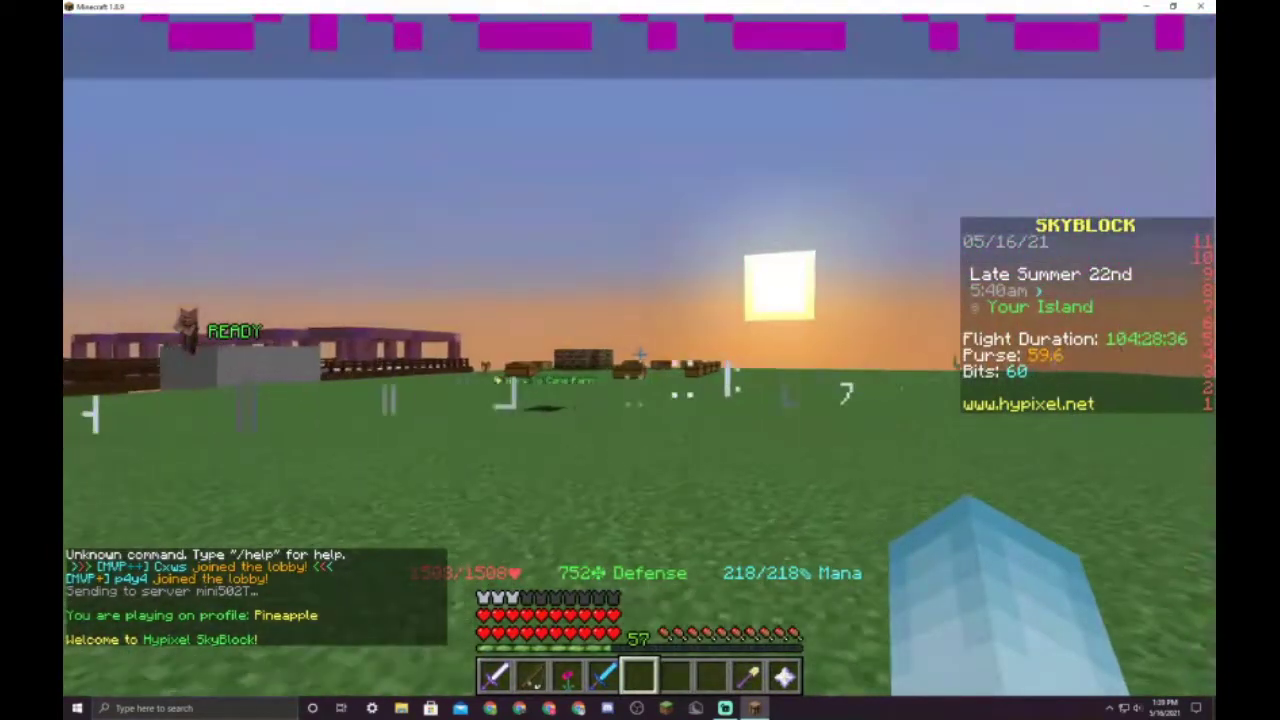
# Write the chat command /ct import JerryTimer2 and clear it without sending.
pyautogui.write('/ct import JerryTimer2')
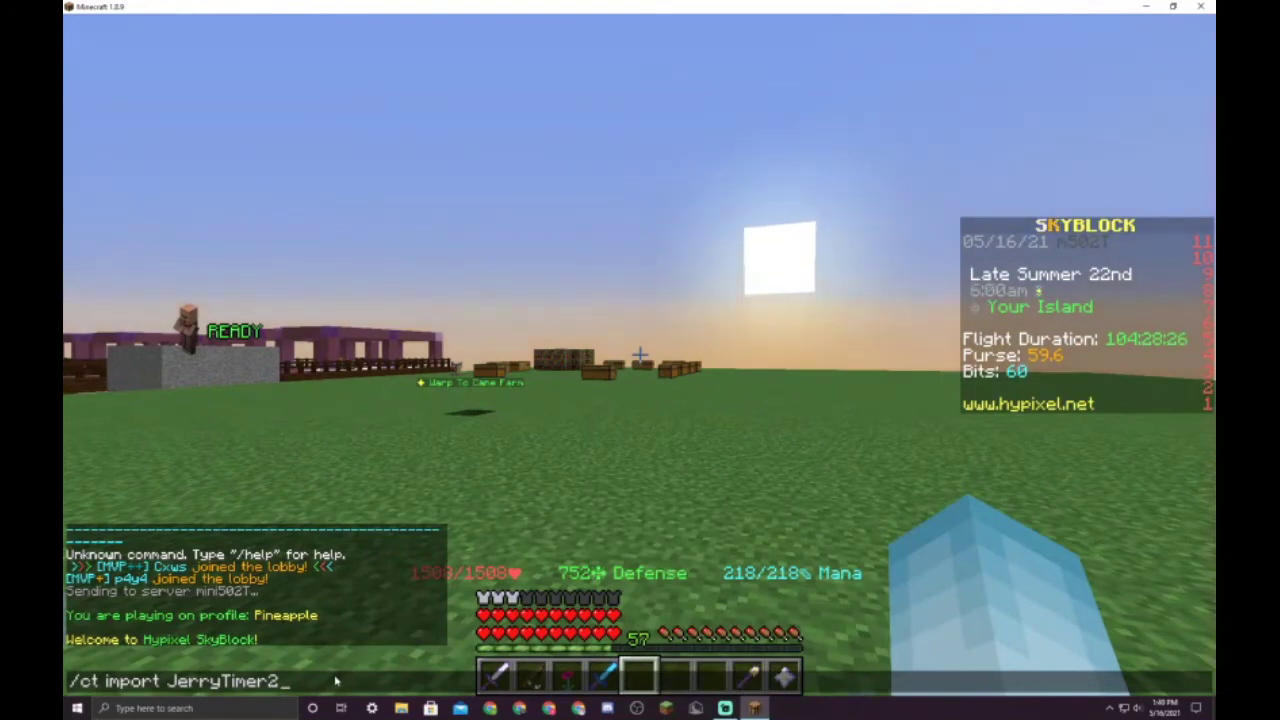
pyautogui.hotkey('ctrl', 'a')
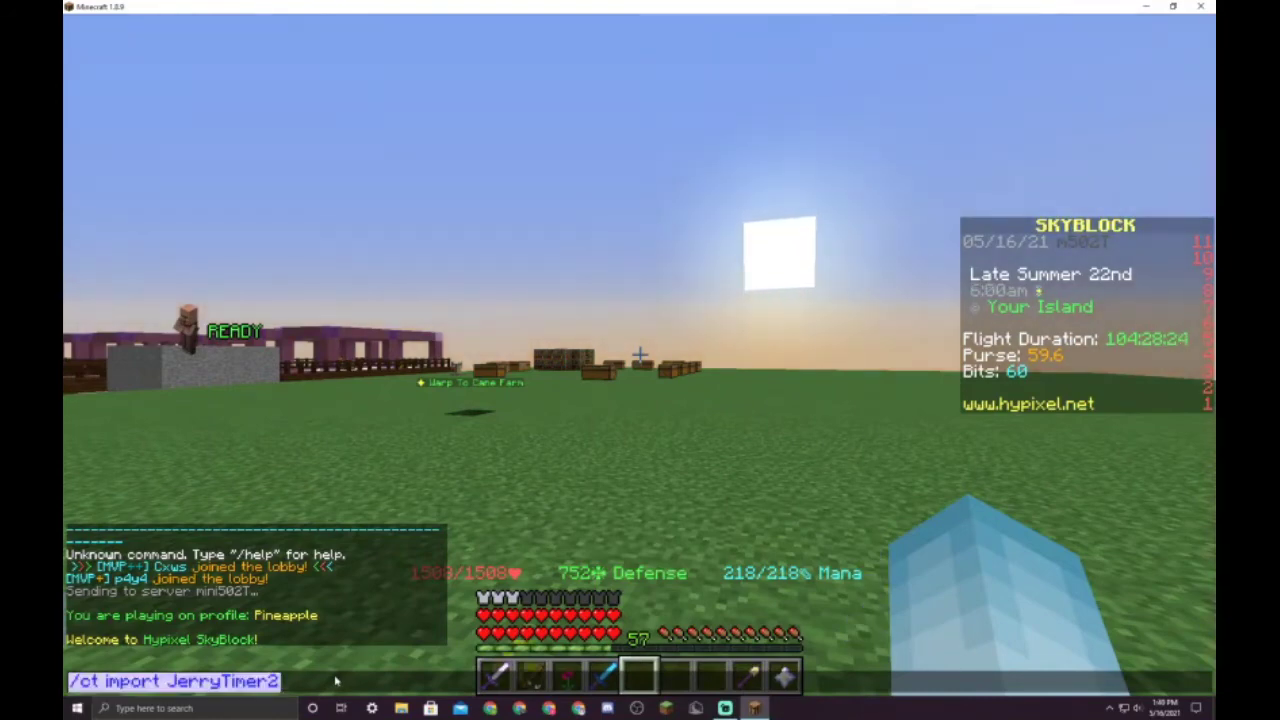
pyautogui.press('BackSpace')
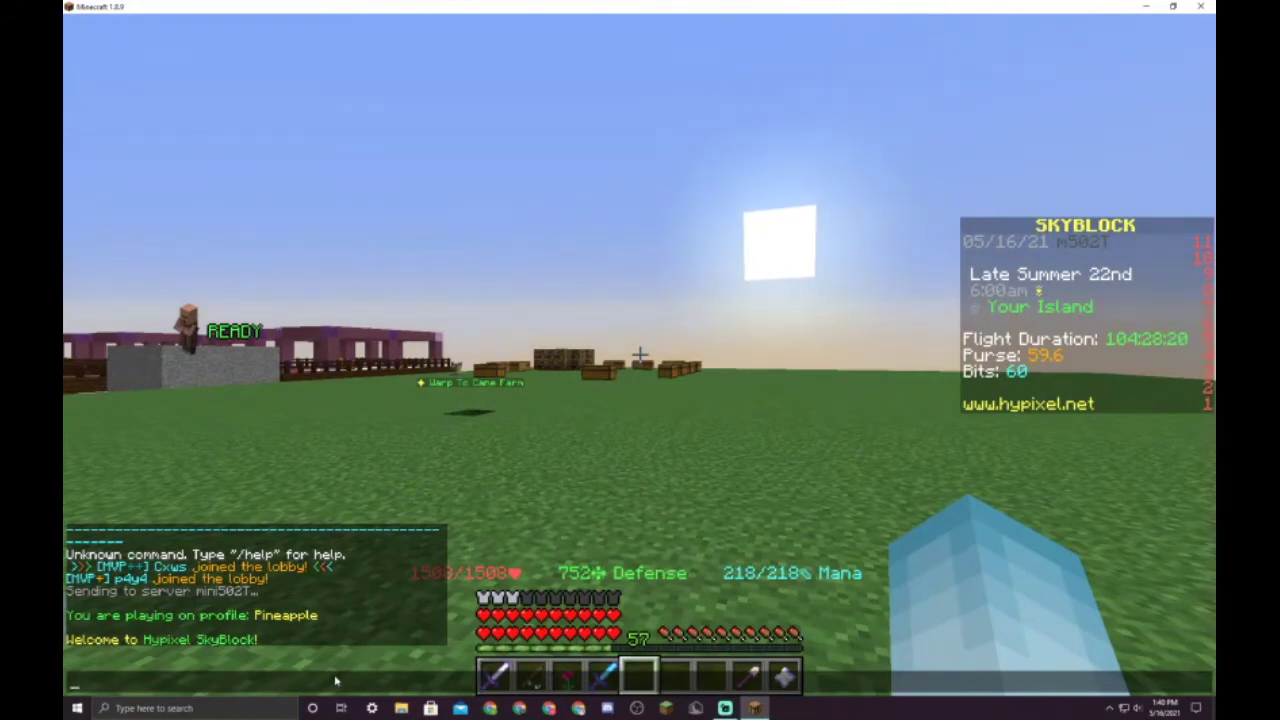
# Reload the ChatTriggers scripts by running /ct load in the chat.
pyautogui.write('/ct ')
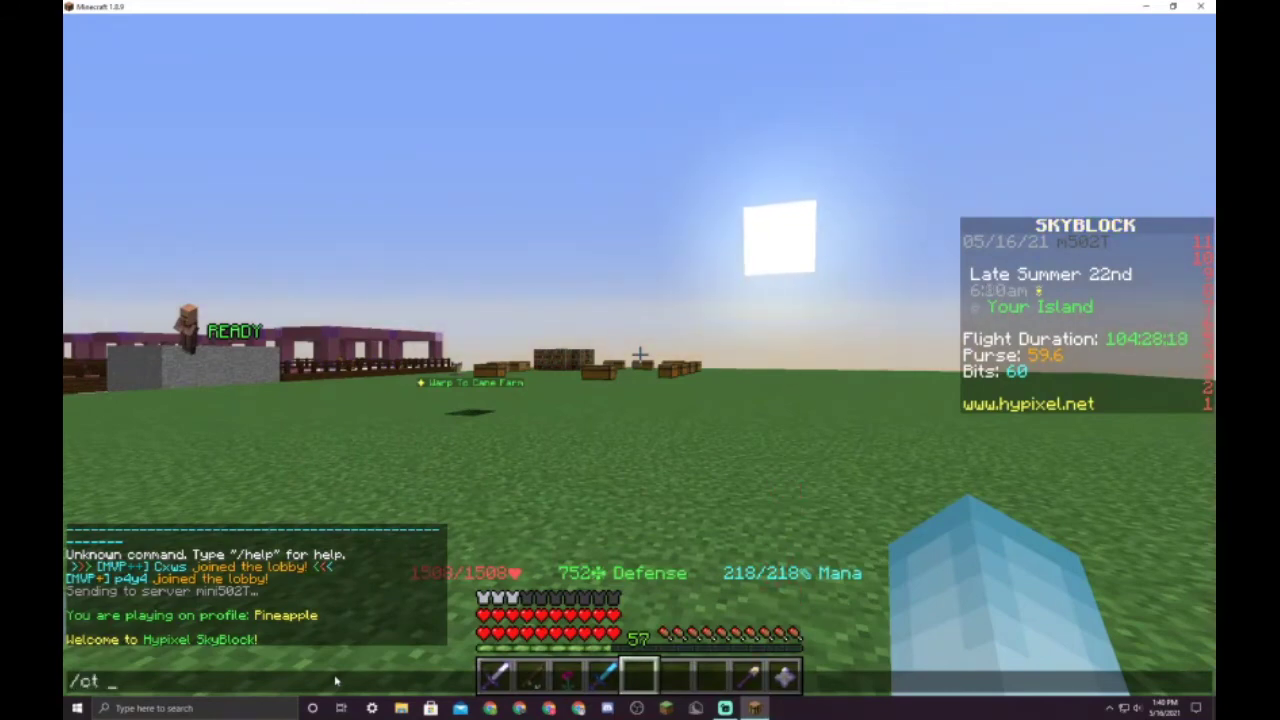
pyautogui.write('load')
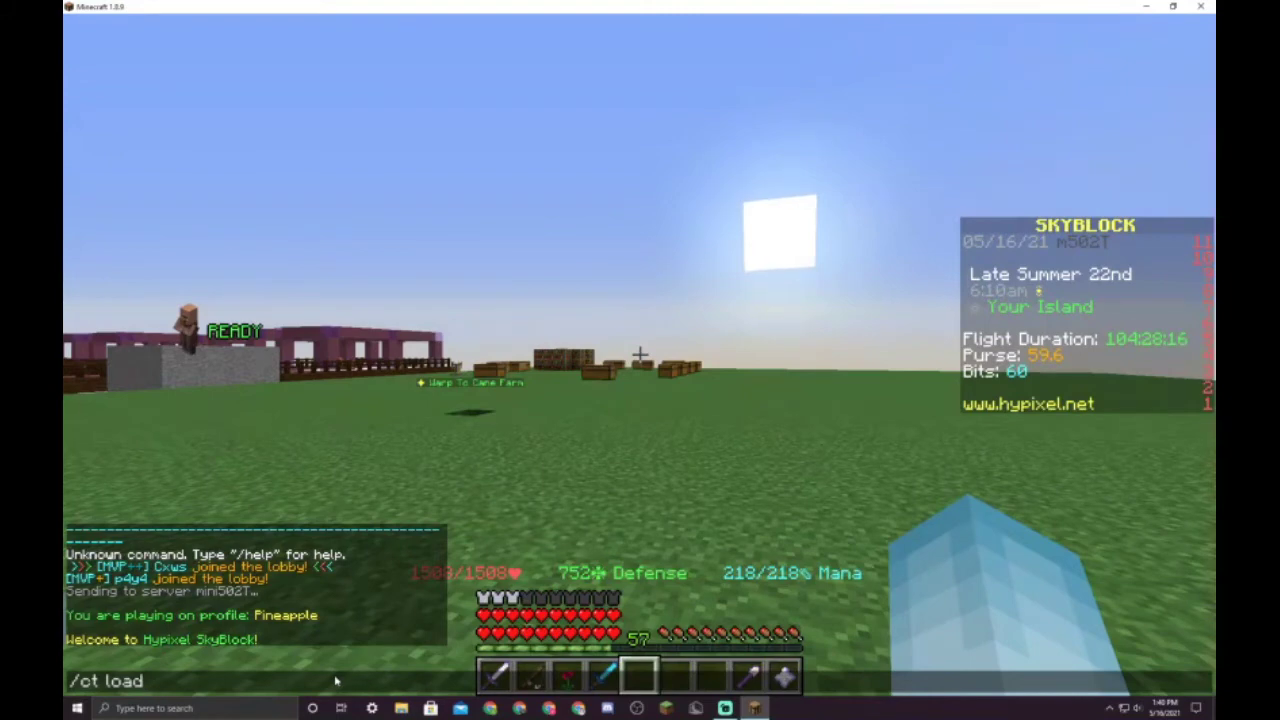
pyautogui.press('Return')
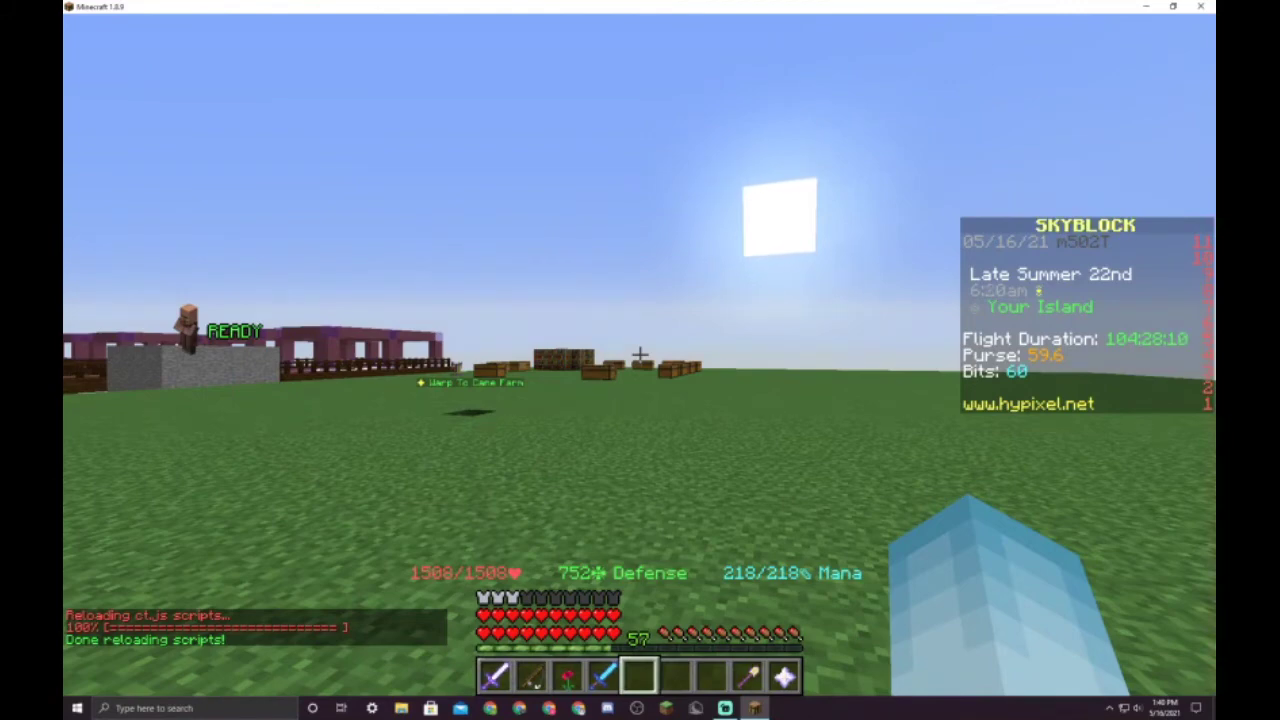
# Open the JerryTimer settings with /jerrytimer and move the timer display to the lower-left corner of the game view.
pyautogui.press('t')
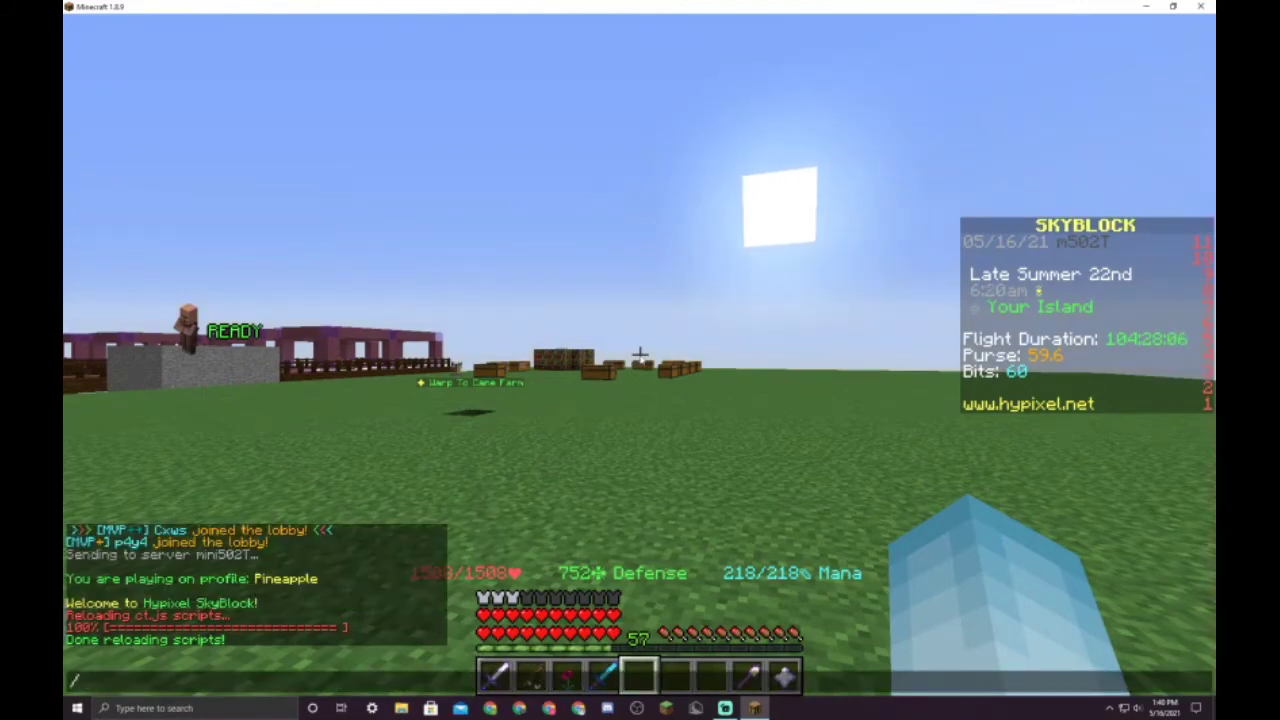
pyautogui.write('/jerrytimer')
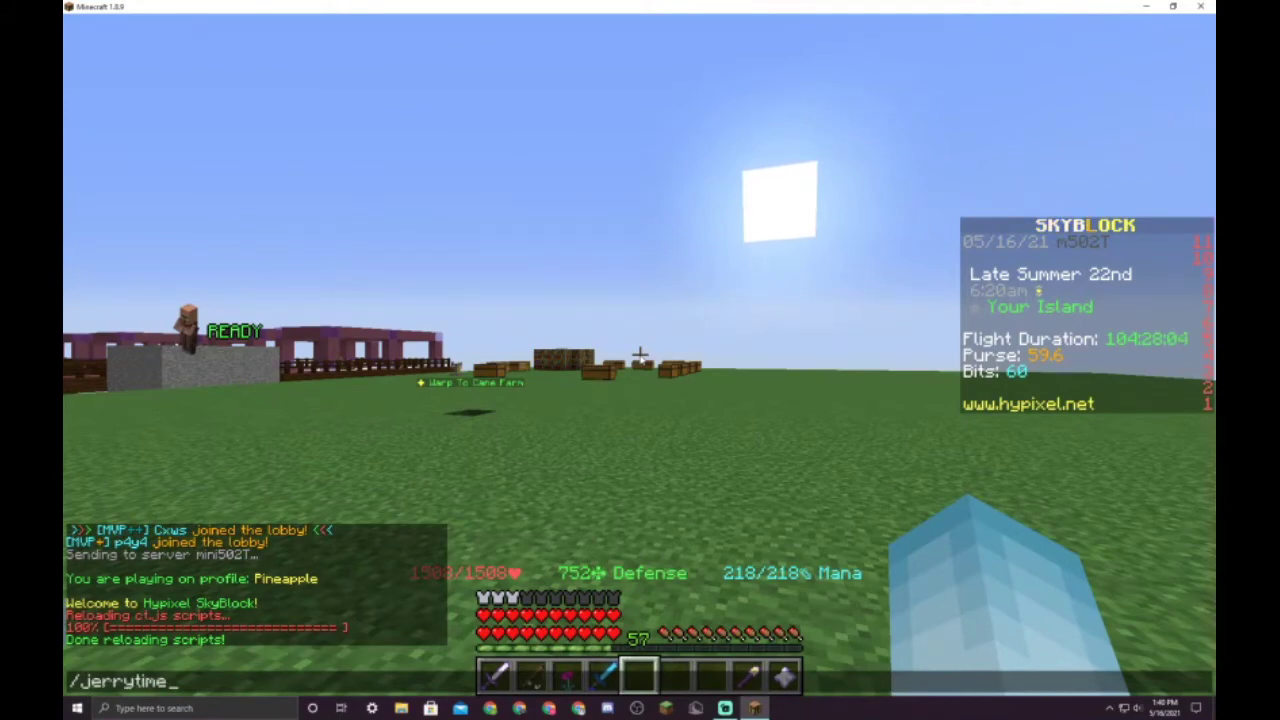
pyautogui.press('Return')
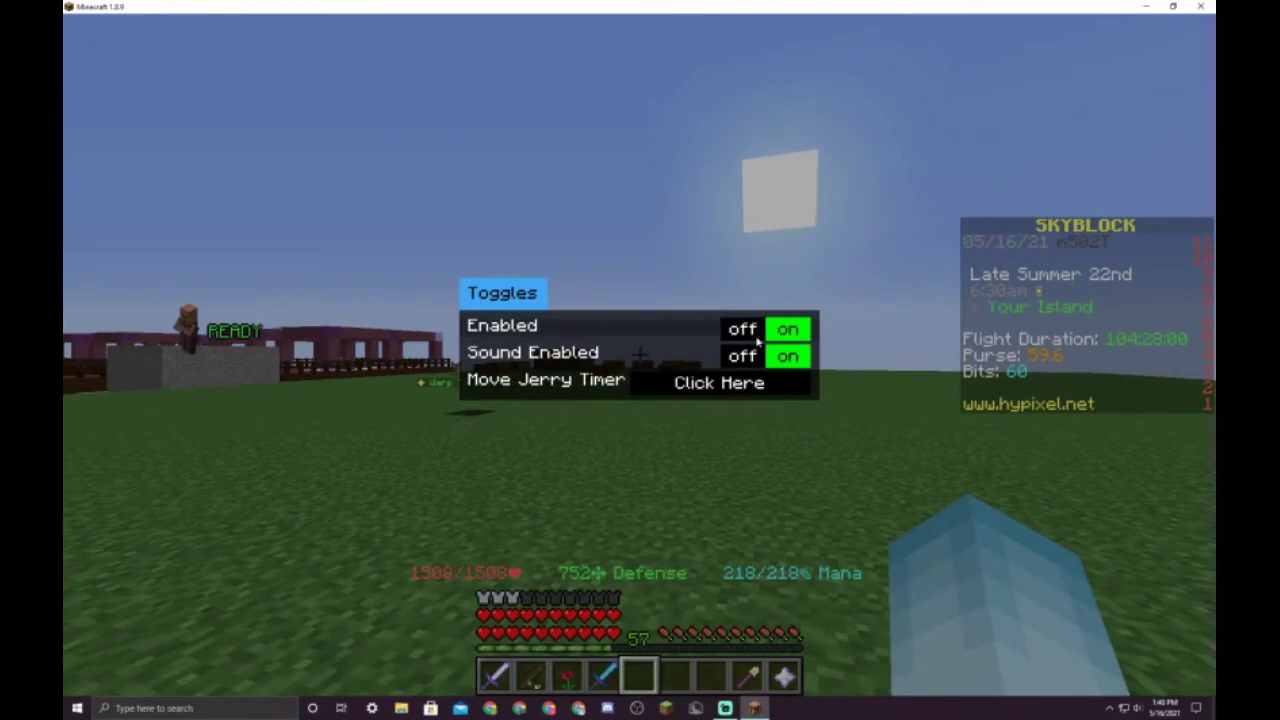
pyautogui.click(705, 386)
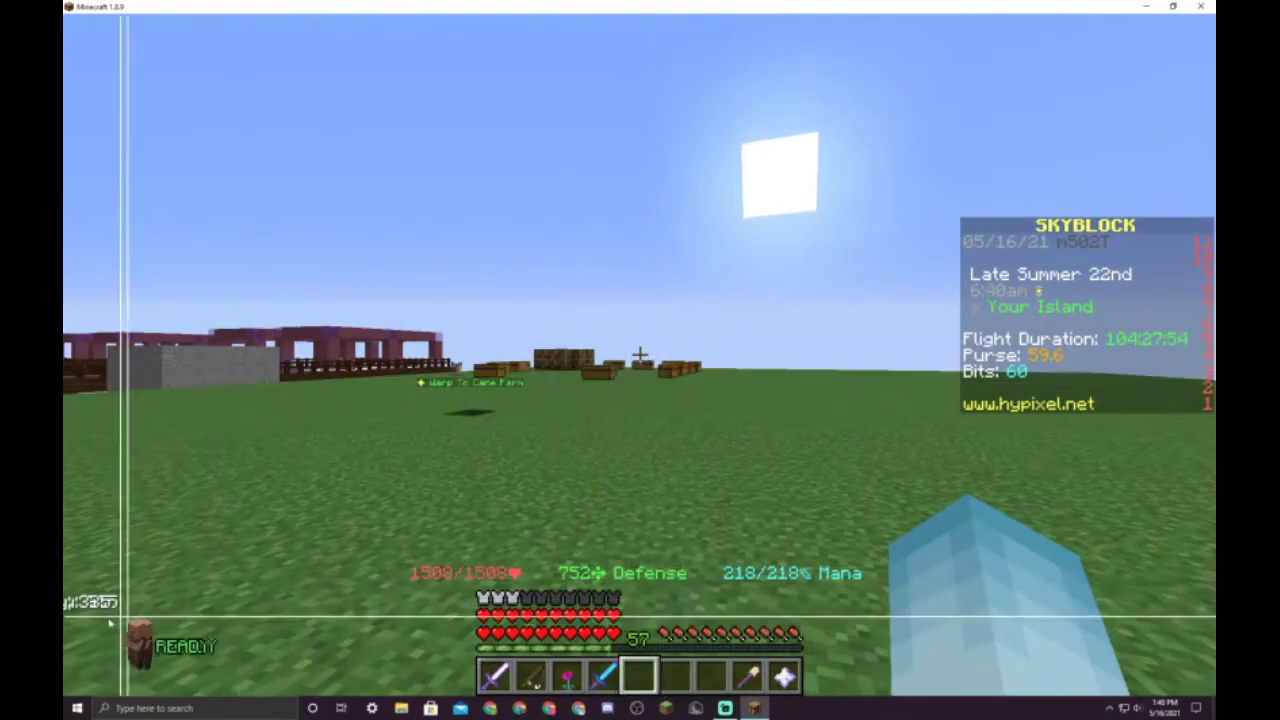
pyautogui.click(109, 600)
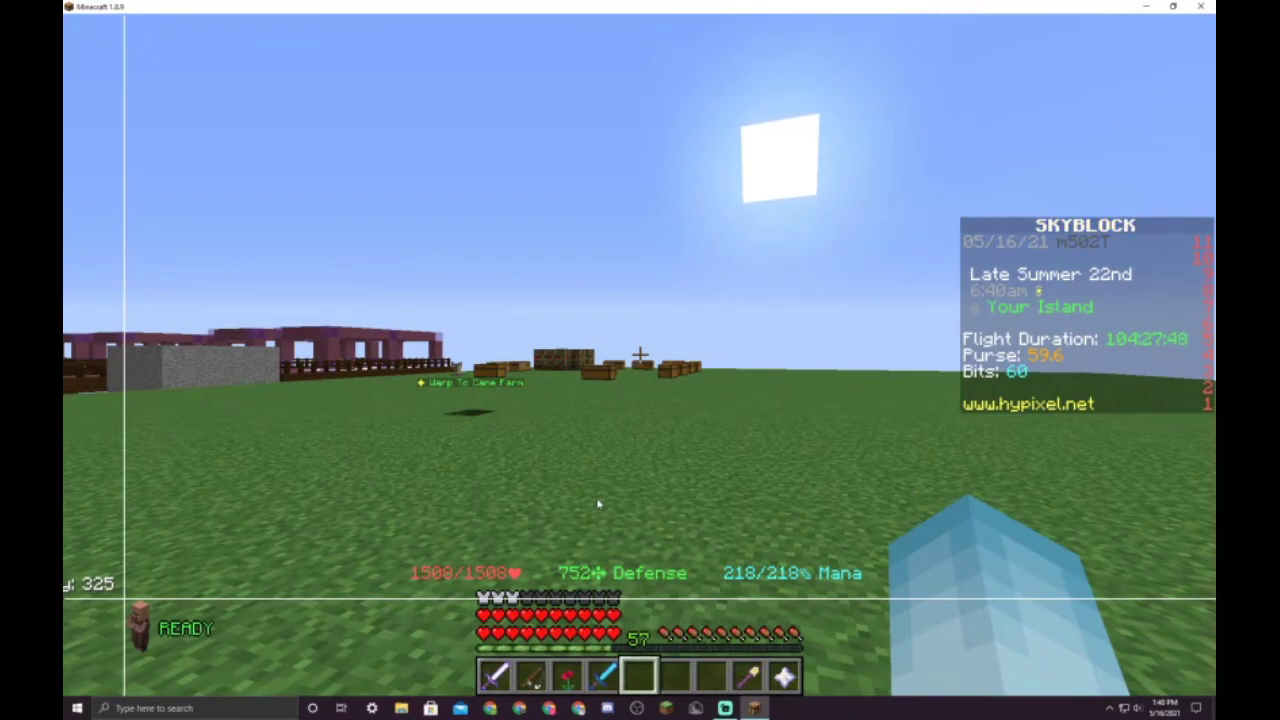
pyautogui.press('Escape')
# Fly across the island to the stone-walled water pool, drop into it and rise back above it.
pyautogui.press('w')
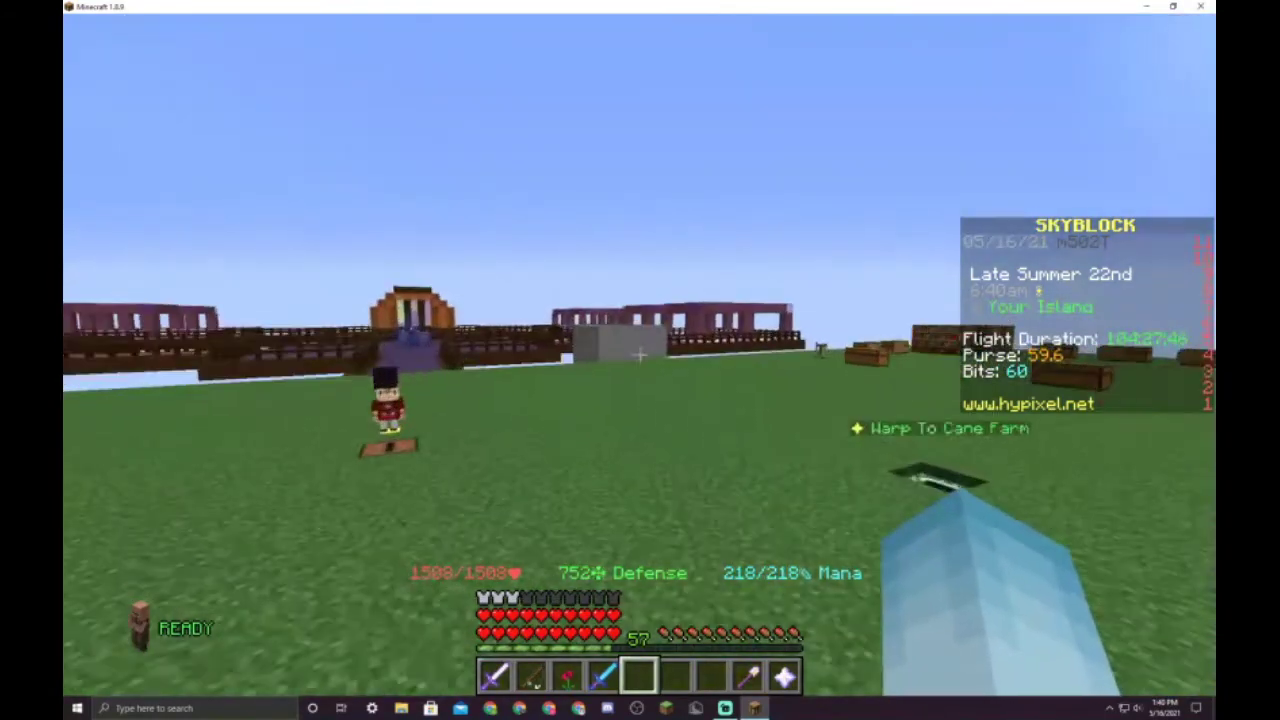
pyautogui.press('space')
pyautogui.press('w')
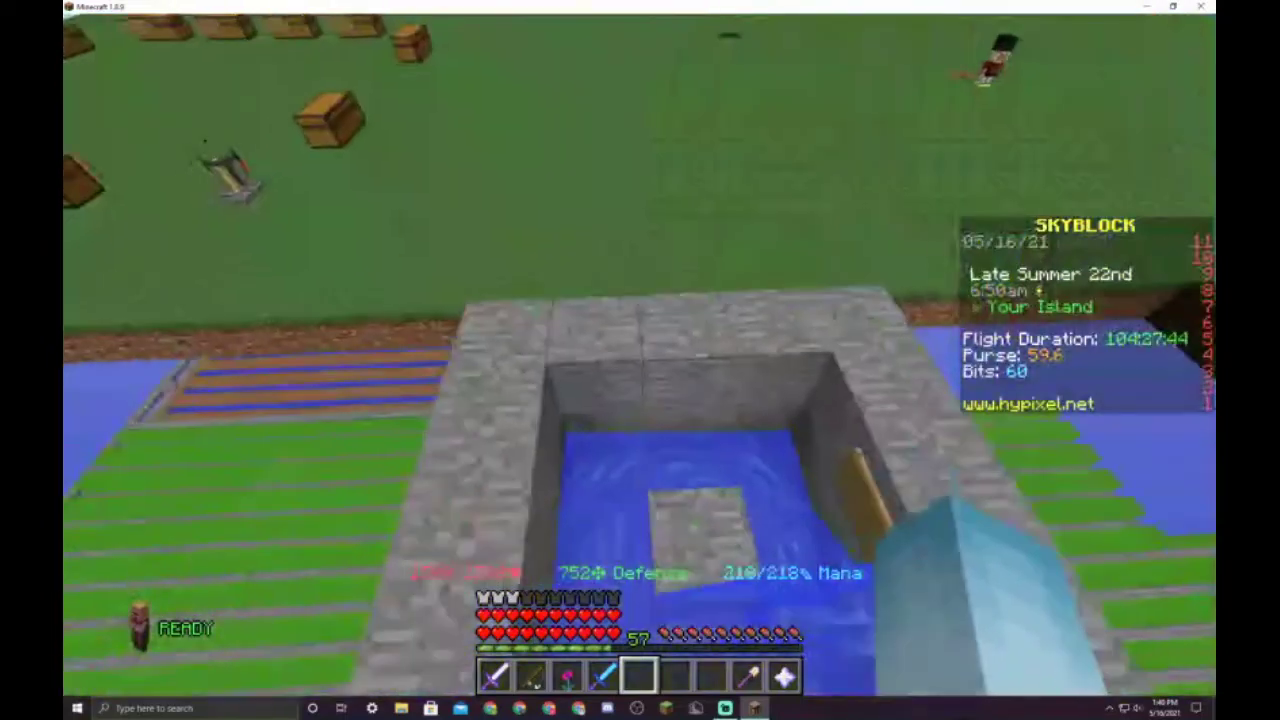
pyautogui.press('shift')
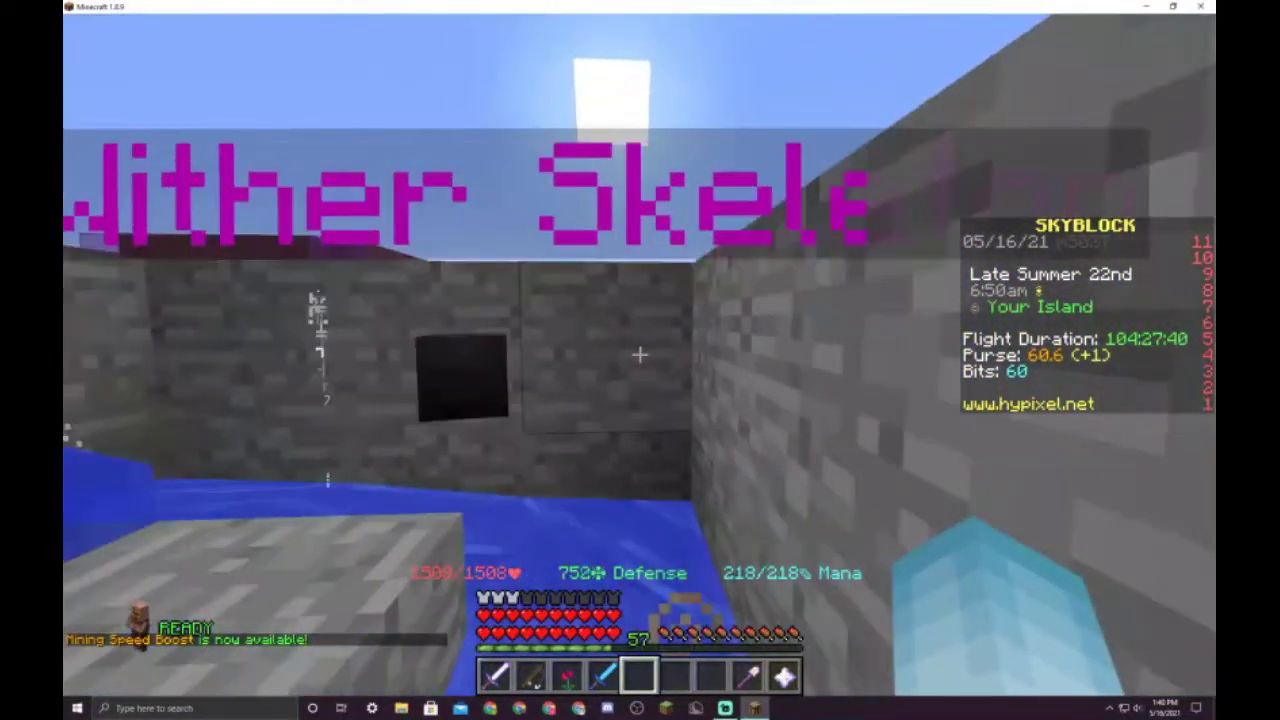
pyautogui.press('w')
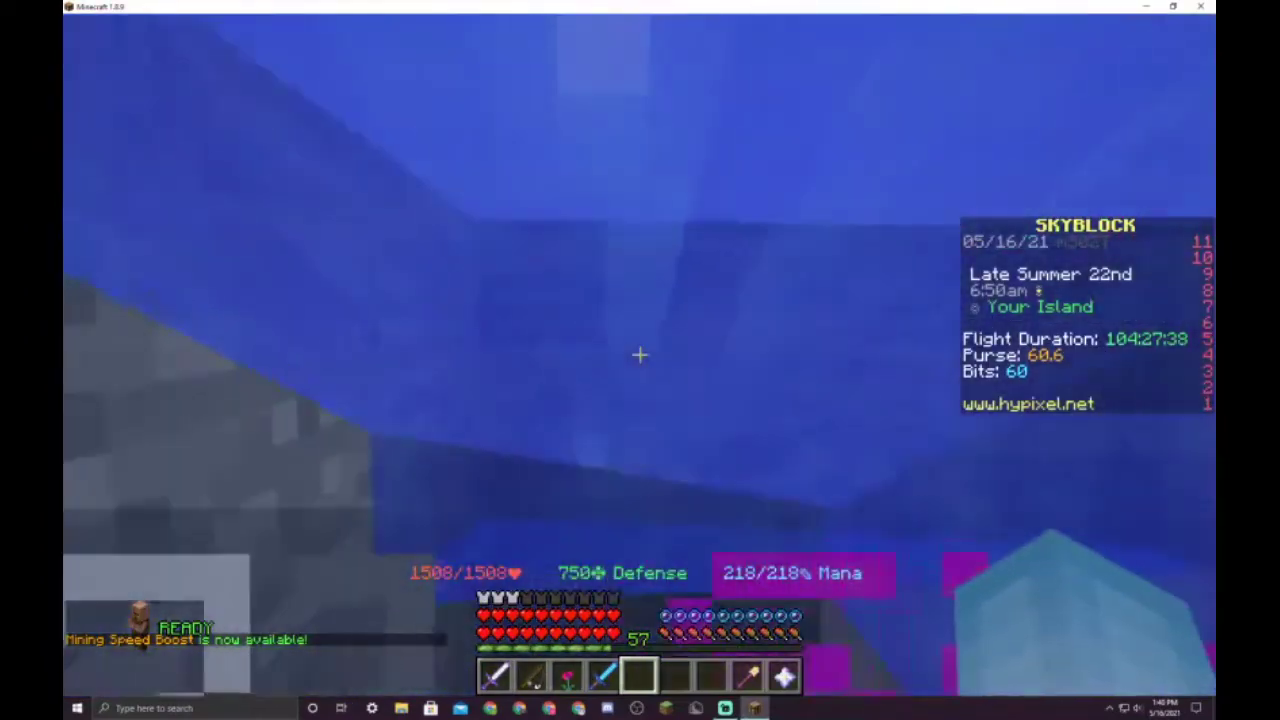
pyautogui.press('space')
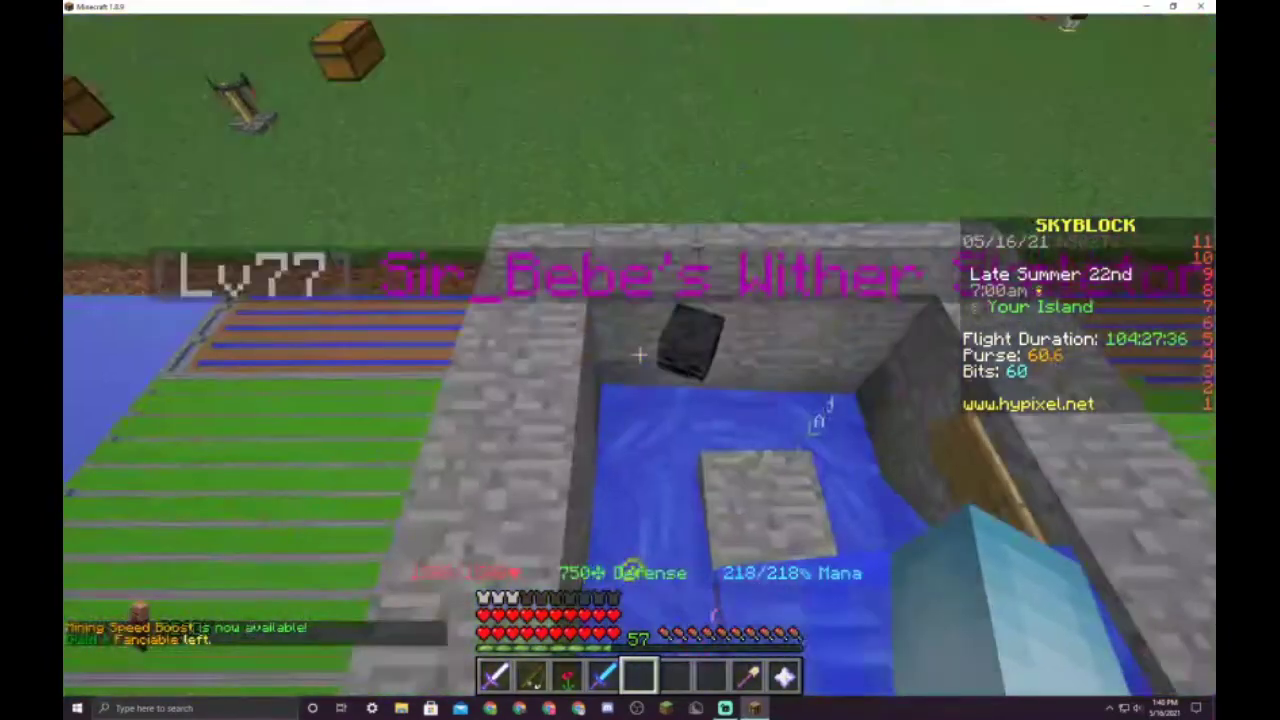